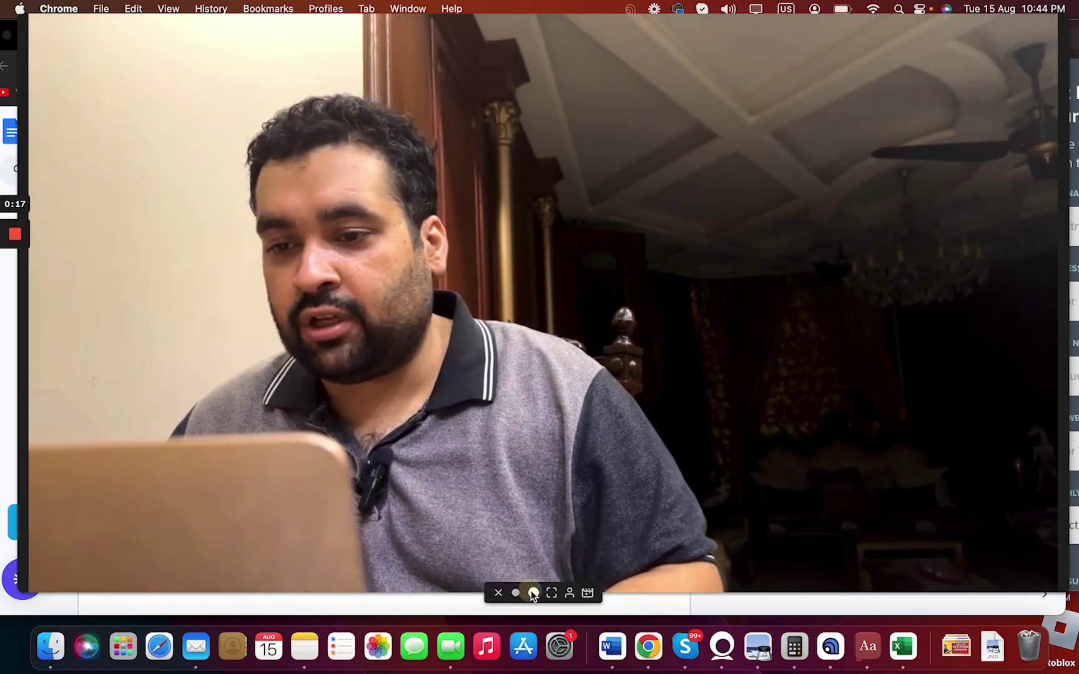
Step: In the outline document, select the phrase 'commercial roofing business in Texas'
{"action": "left_click", "coordinate": [532, 592]}
{"action": "left_click_drag", "start_coordinate": [219, 508], "coordinate": [949, 473]}
{"action": "left_click", "coordinate": [309, 338]}
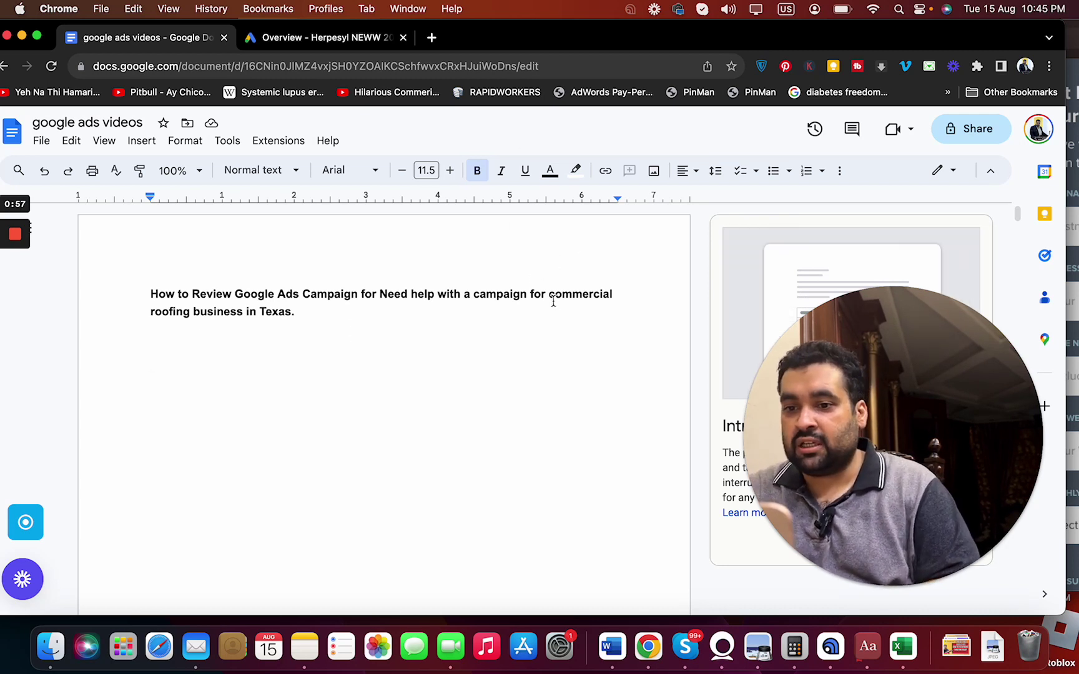
{"action": "left_click_drag", "start_coordinate": [549, 293], "coordinate": [553, 313]}
{"action": "key", "text": "super+c"}
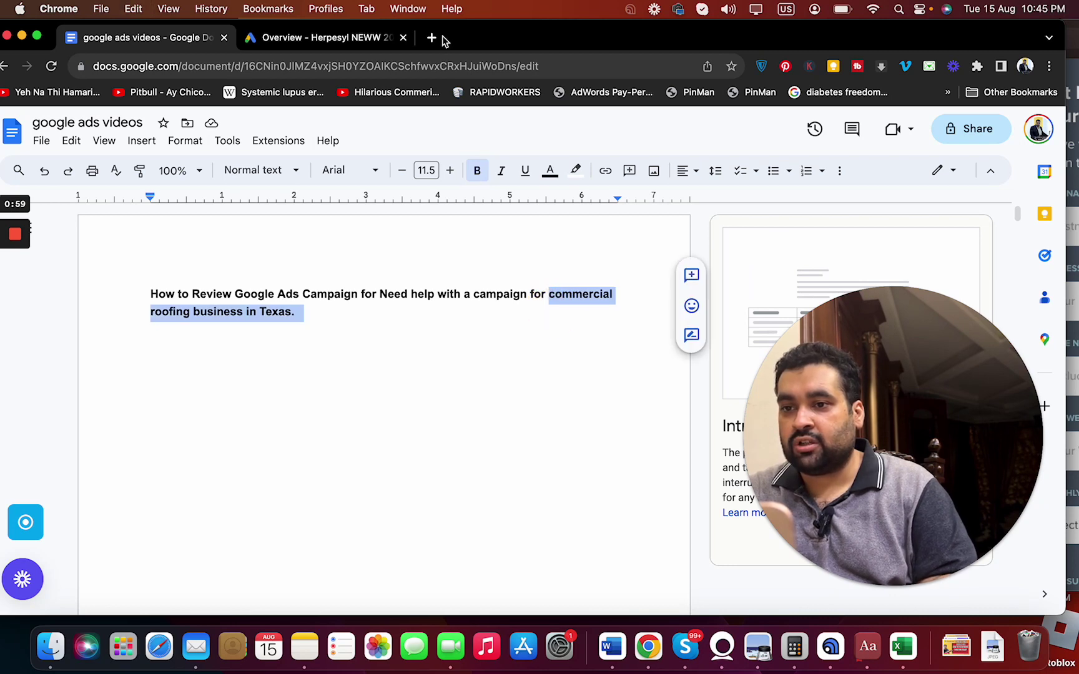
Step: Search Google for the copied phrase 'commercial roofing business in Texas' in a new tab
{"action": "left_click", "coordinate": [431, 38]}
{"action": "type", "text": "google.com"}
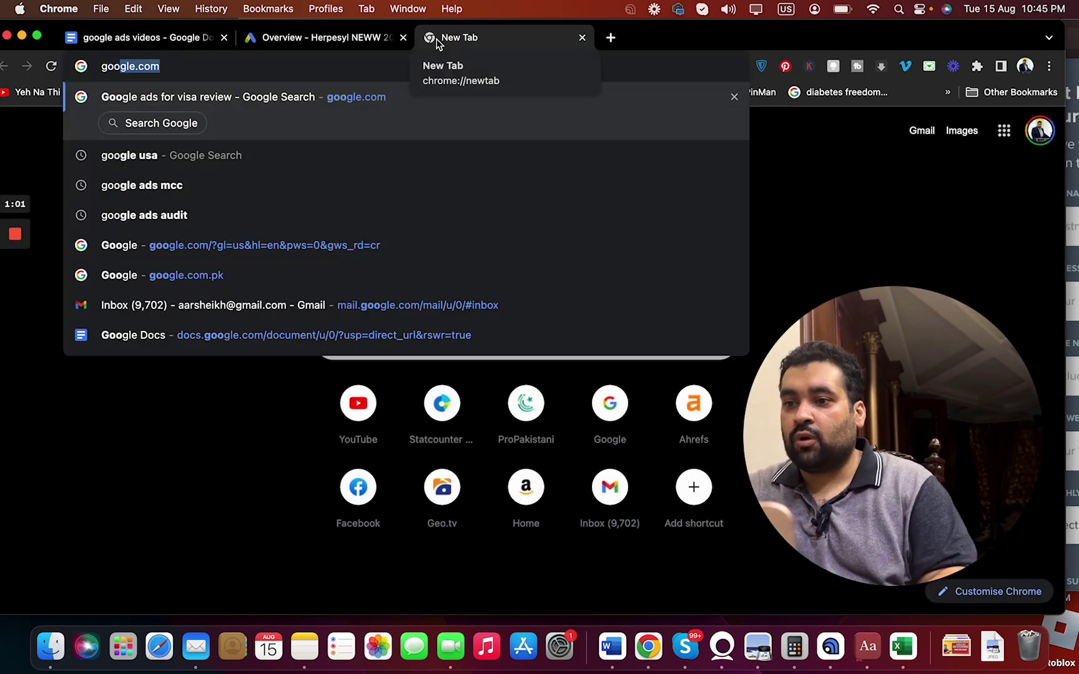
{"action": "key", "text": "Down"}
{"action": "key", "text": "Down"}
{"action": "key", "text": "Down"}
{"action": "key", "text": "Down"}
{"action": "key", "text": "Return"}
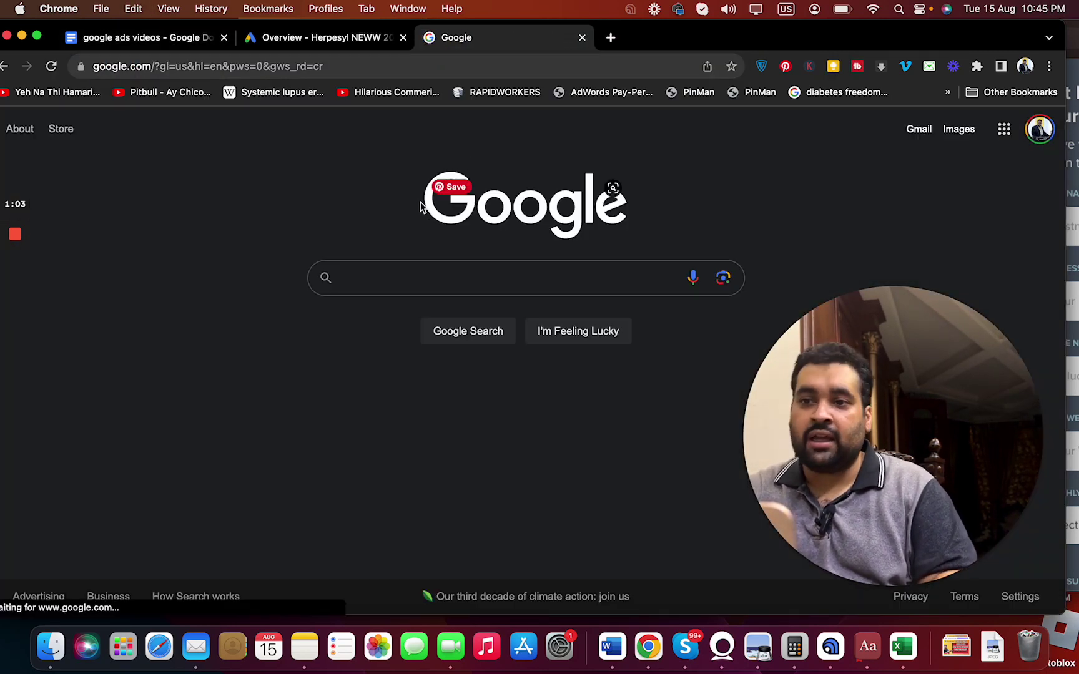
{"action": "key", "text": "super+v"}
{"action": "key", "text": "Return"}
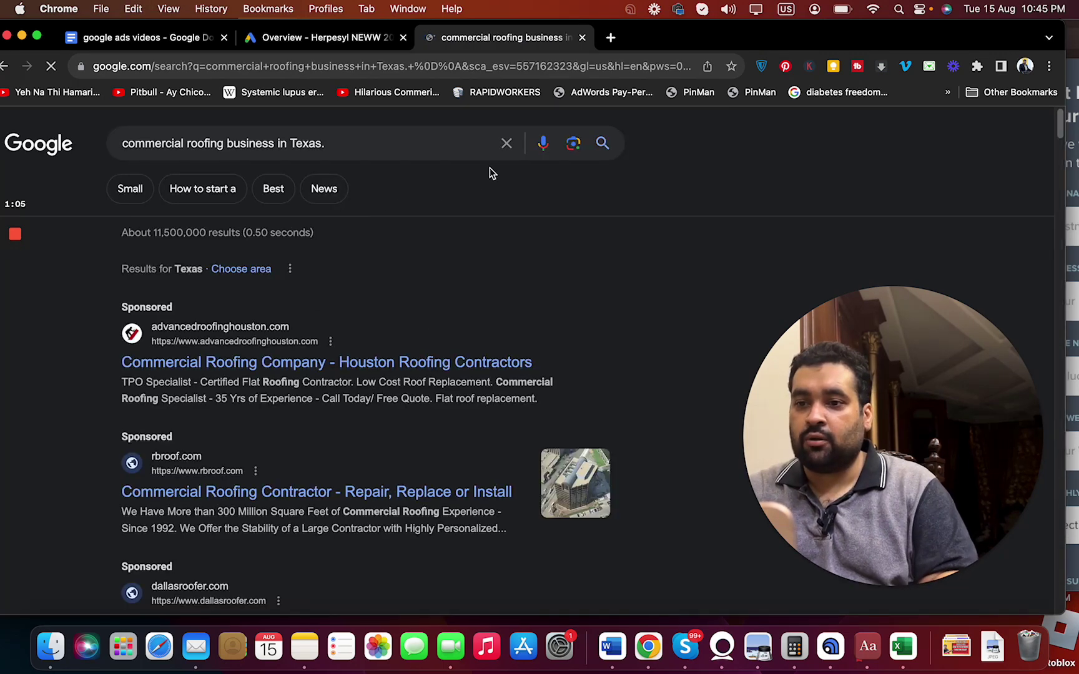
Step: Remove the trailing period from the query and scroll through the sponsored roofing results
{"action": "left_click", "coordinate": [446, 140]}
{"action": "key", "text": "BackSpace"}
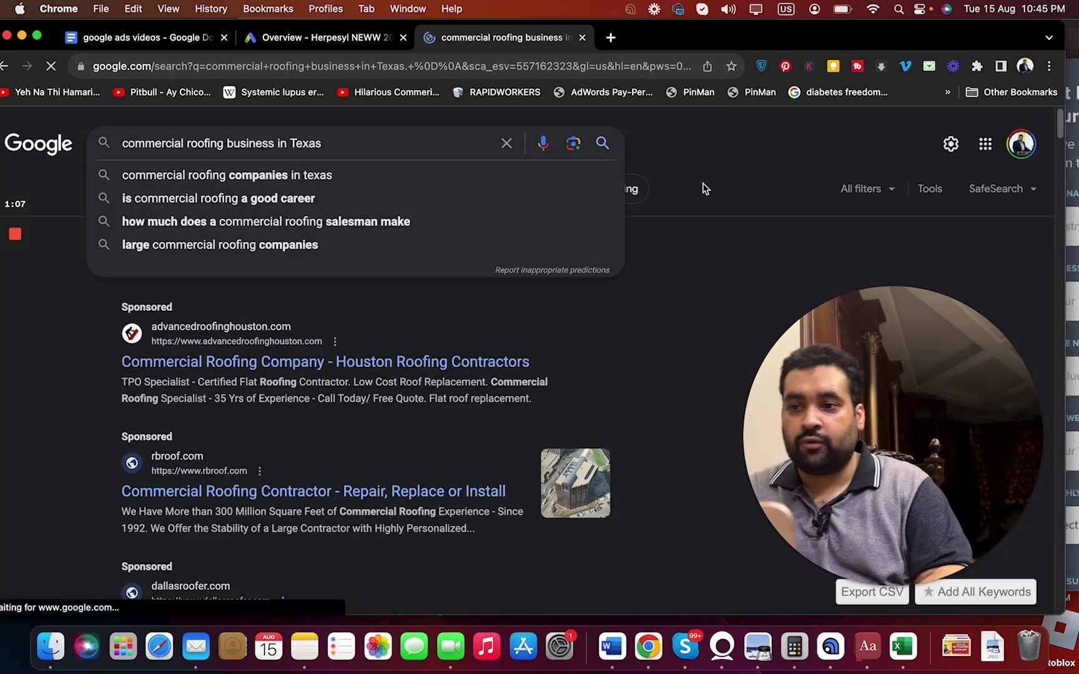
{"action": "left_click", "coordinate": [703, 183]}
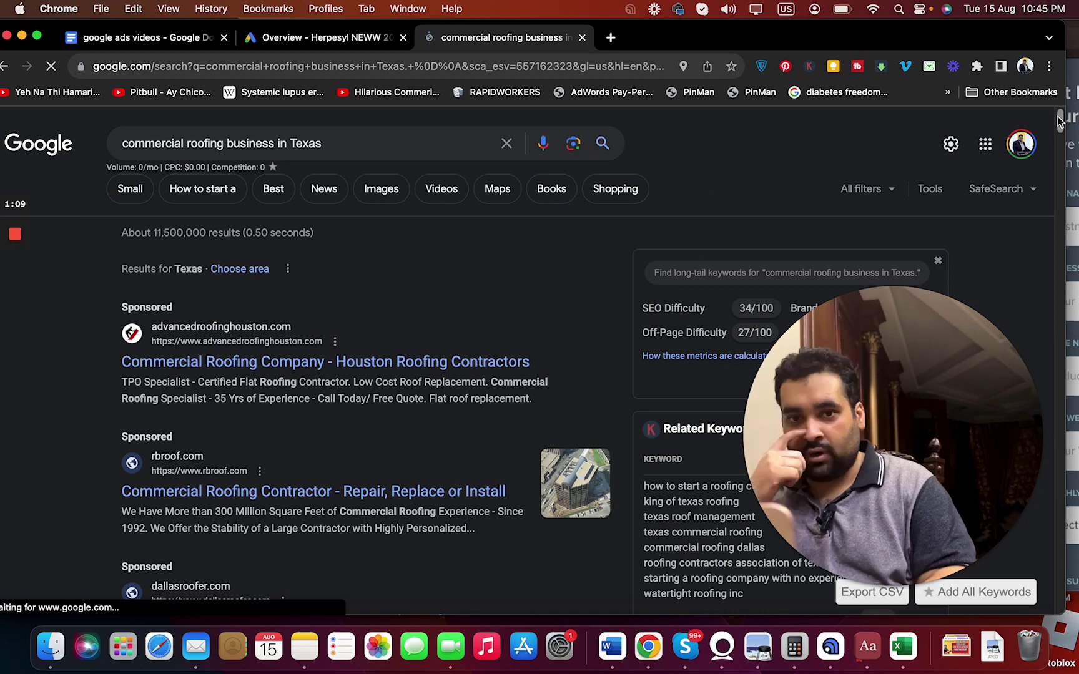
{"action": "scroll", "coordinate": [1056, 131], "scroll_direction": "down", "scroll_amount": 5}
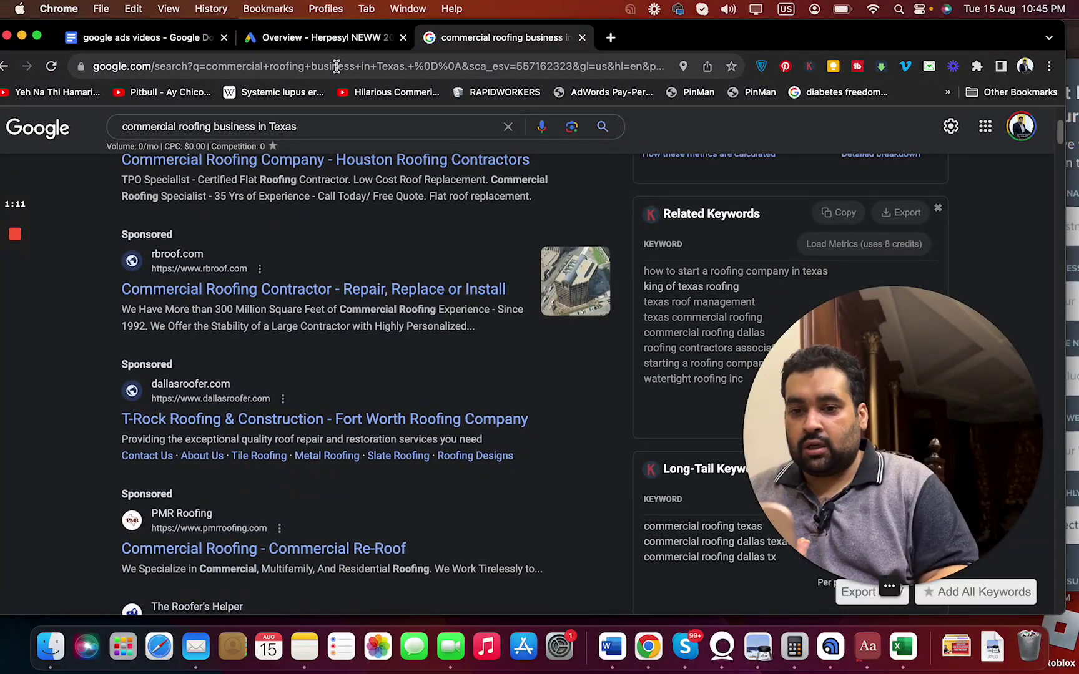
Step: Open the Keyword Planner from the Google Ads account's tools and settings list
{"action": "left_click", "coordinate": [278, 39]}
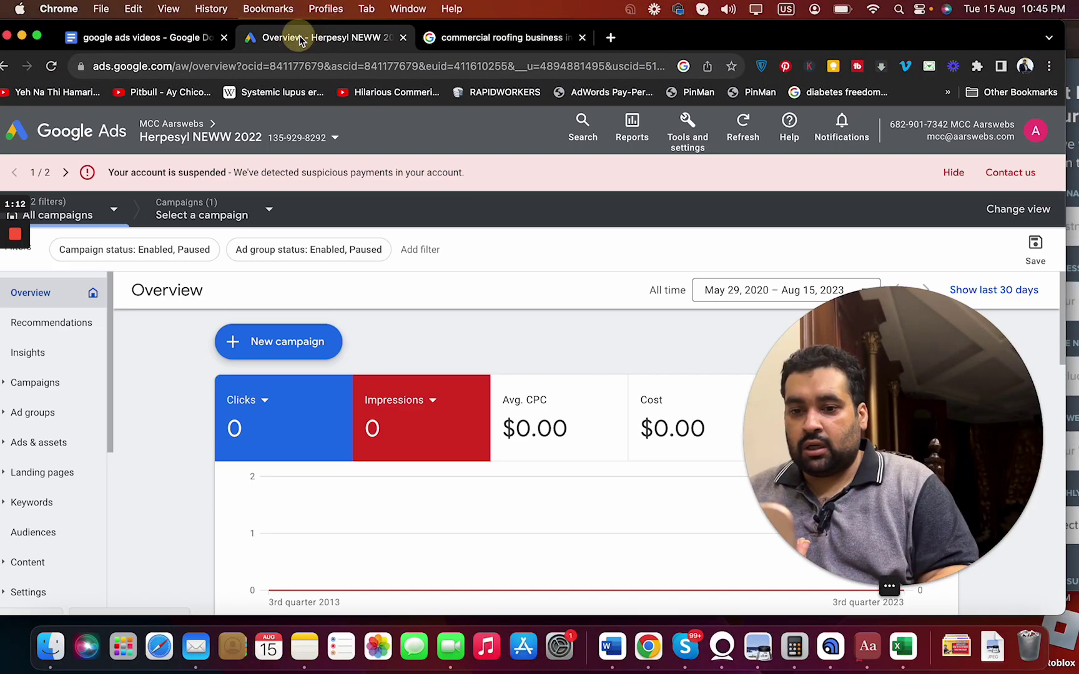
{"action": "left_click", "coordinate": [683, 135]}
{"action": "left_click", "coordinate": [683, 134]}
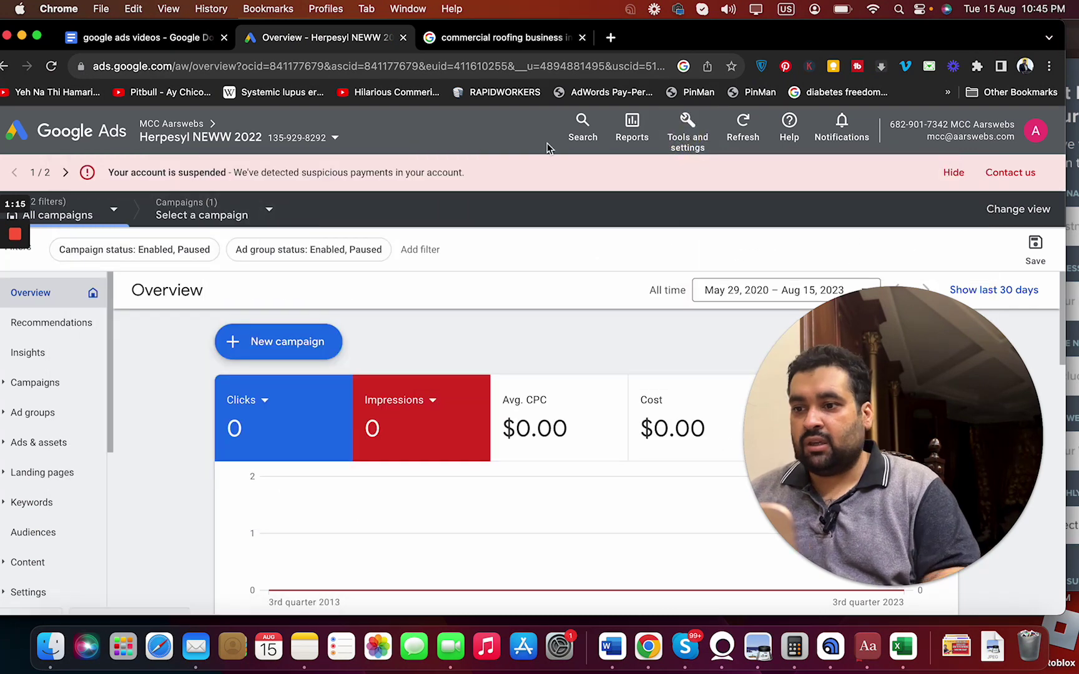
{"action": "left_click", "coordinate": [687, 132]}
{"action": "left_click", "coordinate": [103, 269]}
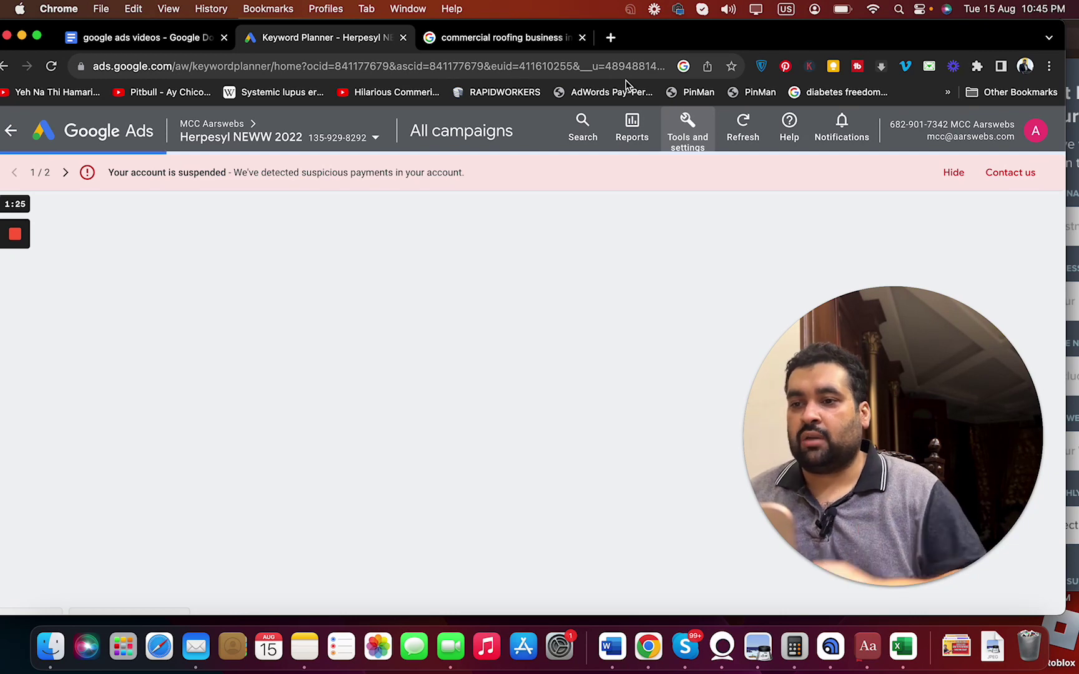
Step: Below the heading, type list item 1 'Timing. Peak Hours of my campaign. [8am to 6pm]' and start item 2
{"action": "left_click", "coordinate": [181, 38]}
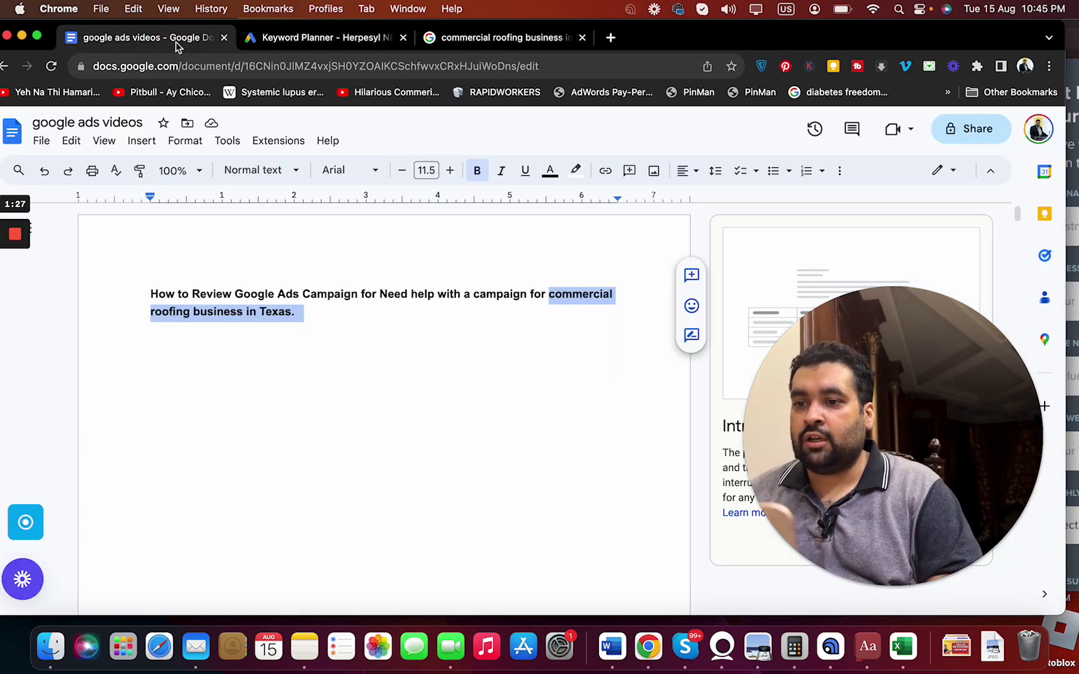
{"action": "left_click", "coordinate": [360, 337]}
{"action": "type", "text": "1. Timing. "}
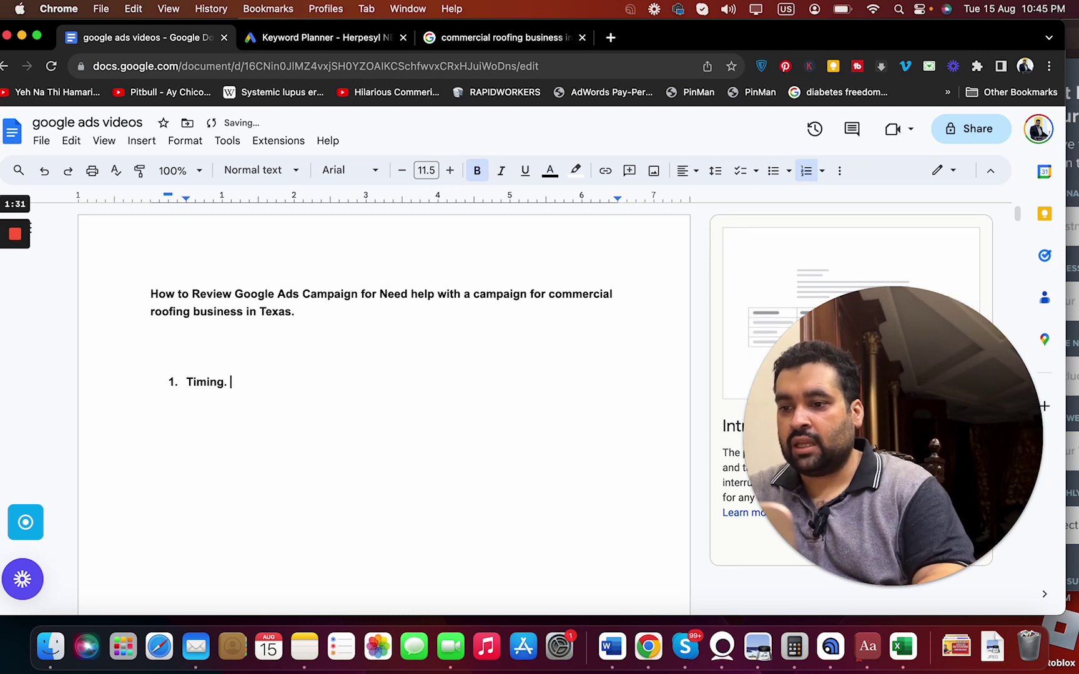
{"action": "type", "text": "Peak Ho"}
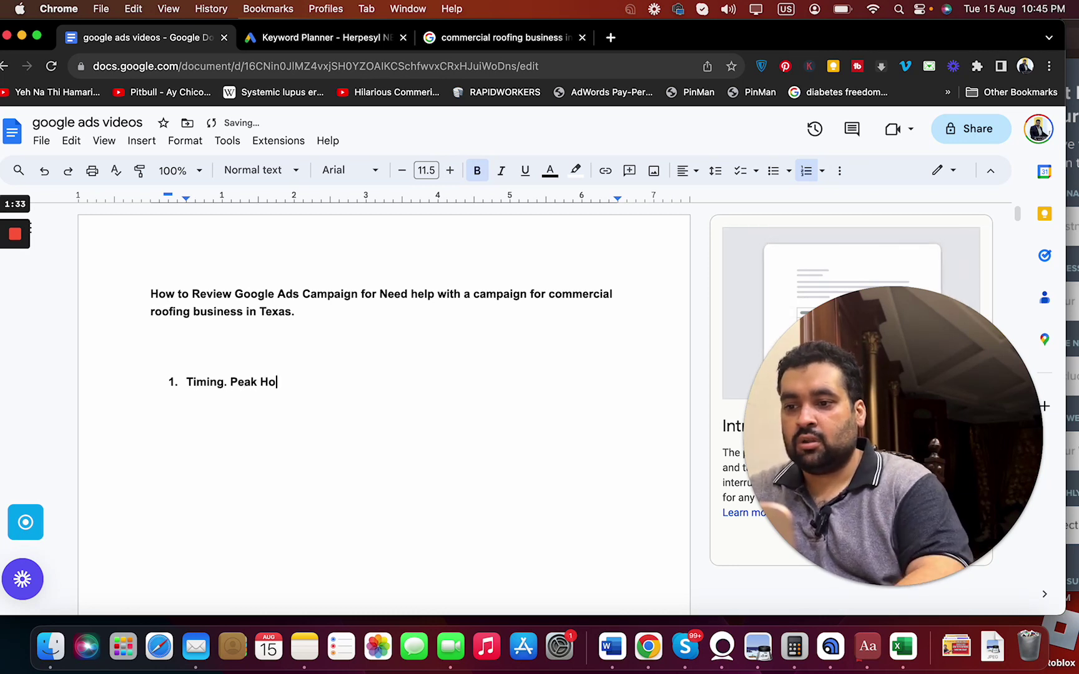
{"action": "type", "text": "urs of my campai"}
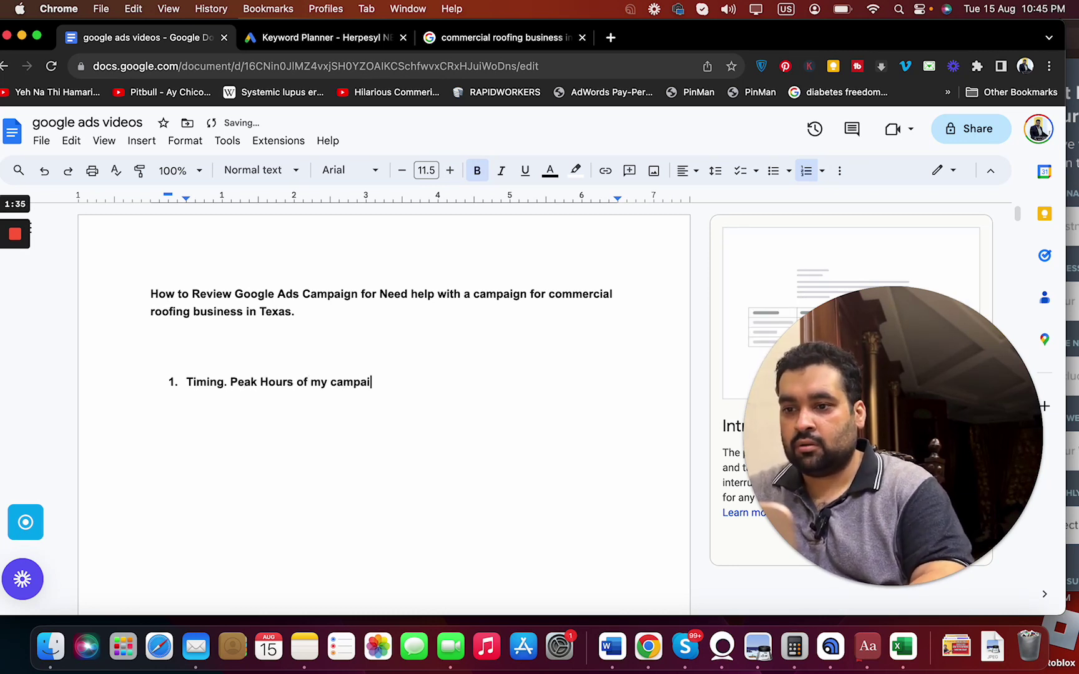
{"action": "type", "text": "gn. "}
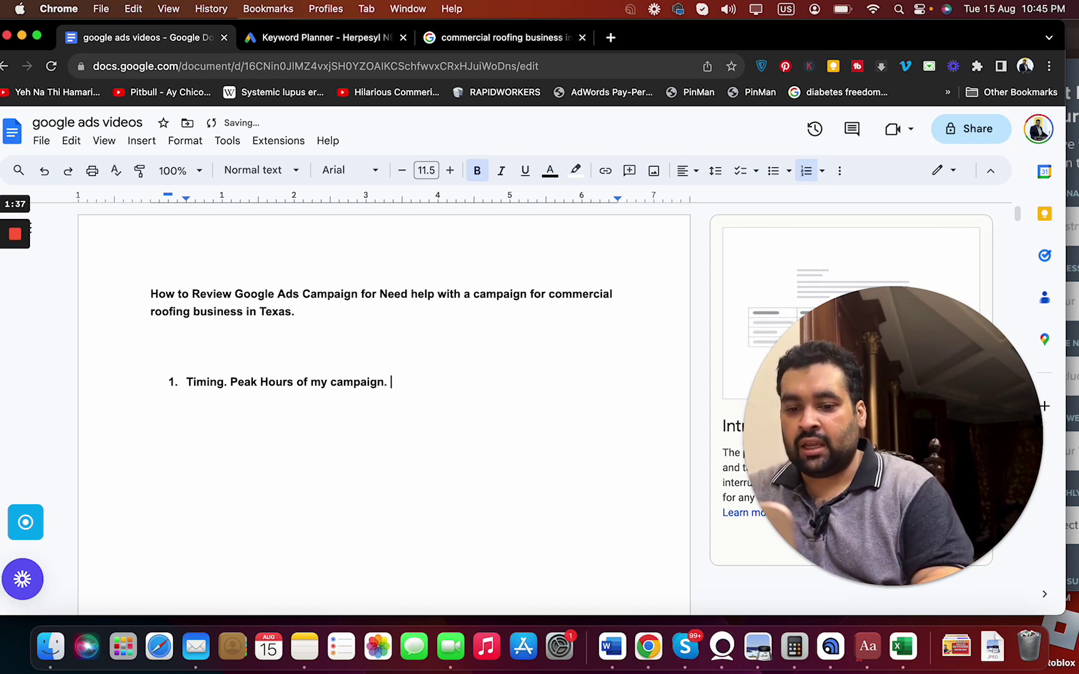
{"action": "type", "text": "[8am to "}
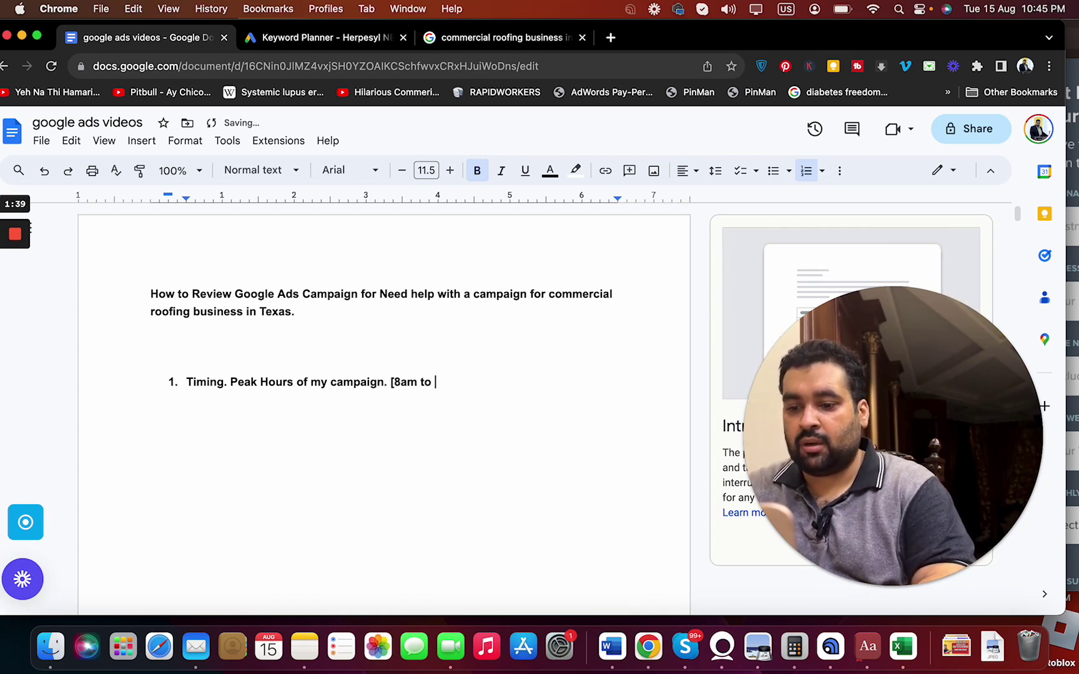
{"action": "type", "text": "6pm]"}
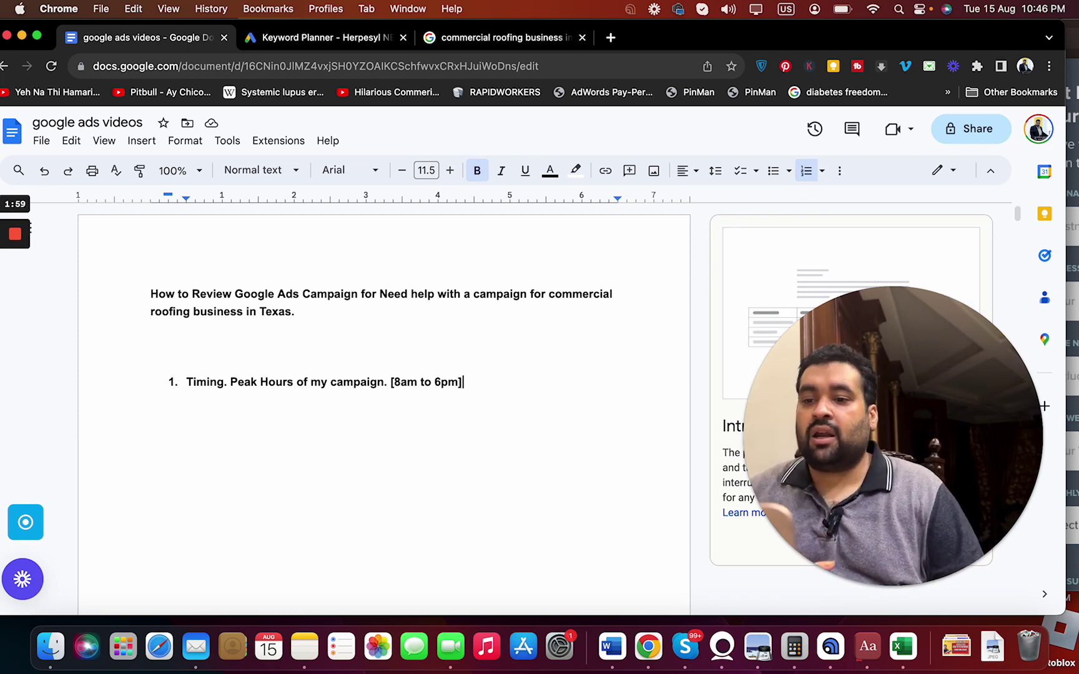
{"action": "key", "text": "Return"}
Step: Write the days point and the month-dates point (1-20th peak, 21st-30 off peak), then begin item 4 'Ad extensions'
{"action": "type", "text": "Days ["}
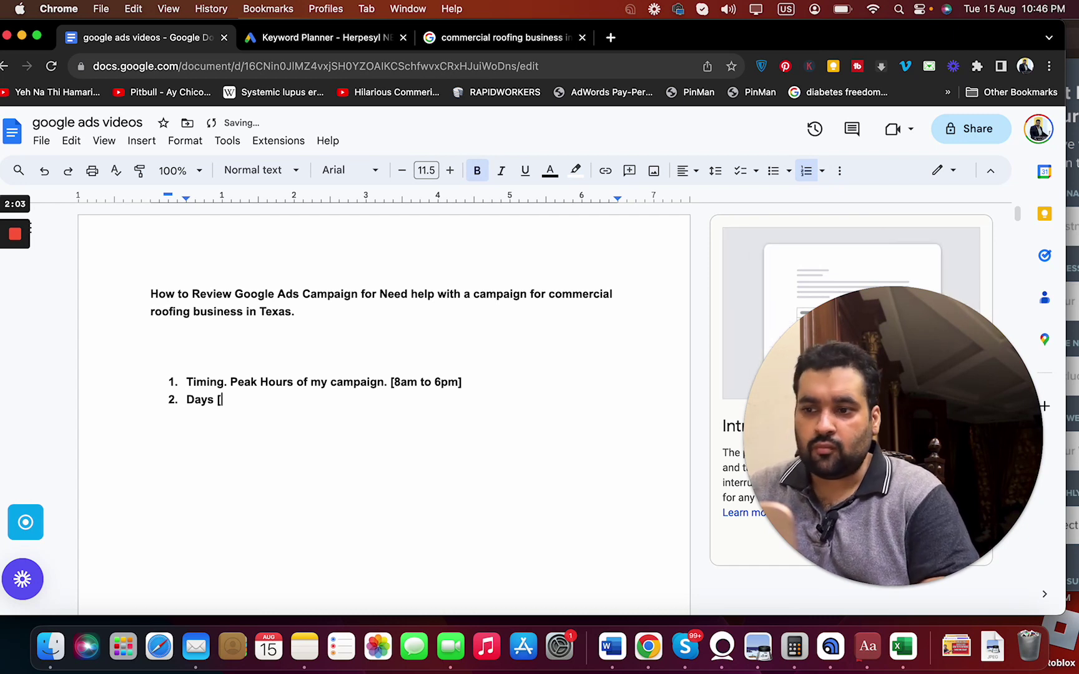
{"action": "type", "text": "Mon to fr"}
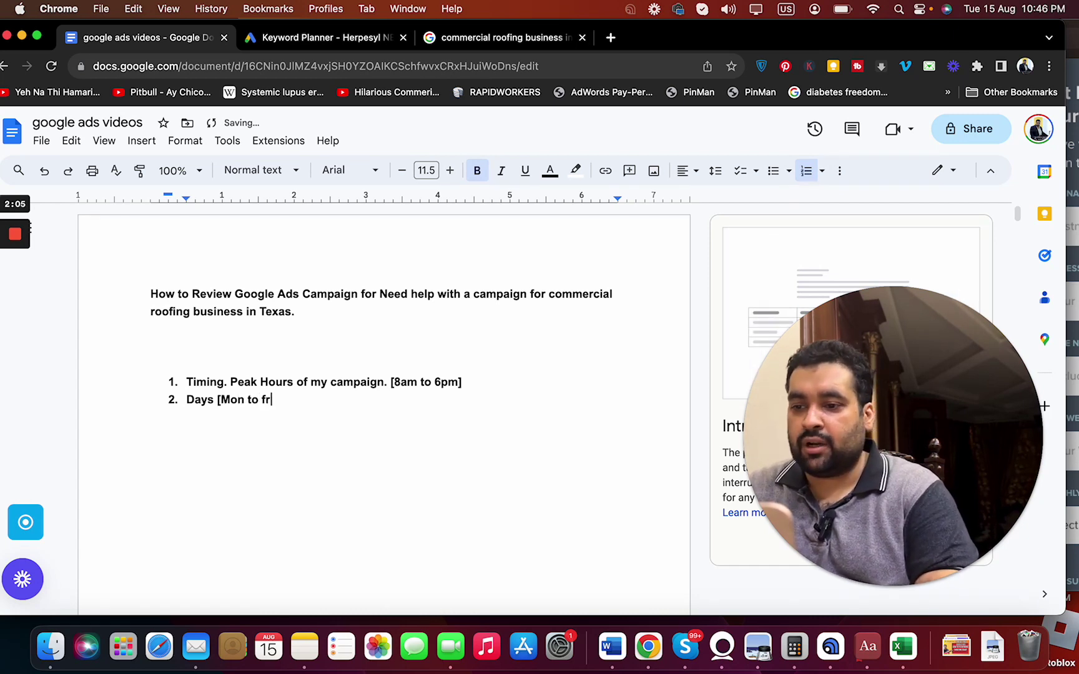
{"action": "type", "text": "i] or "}
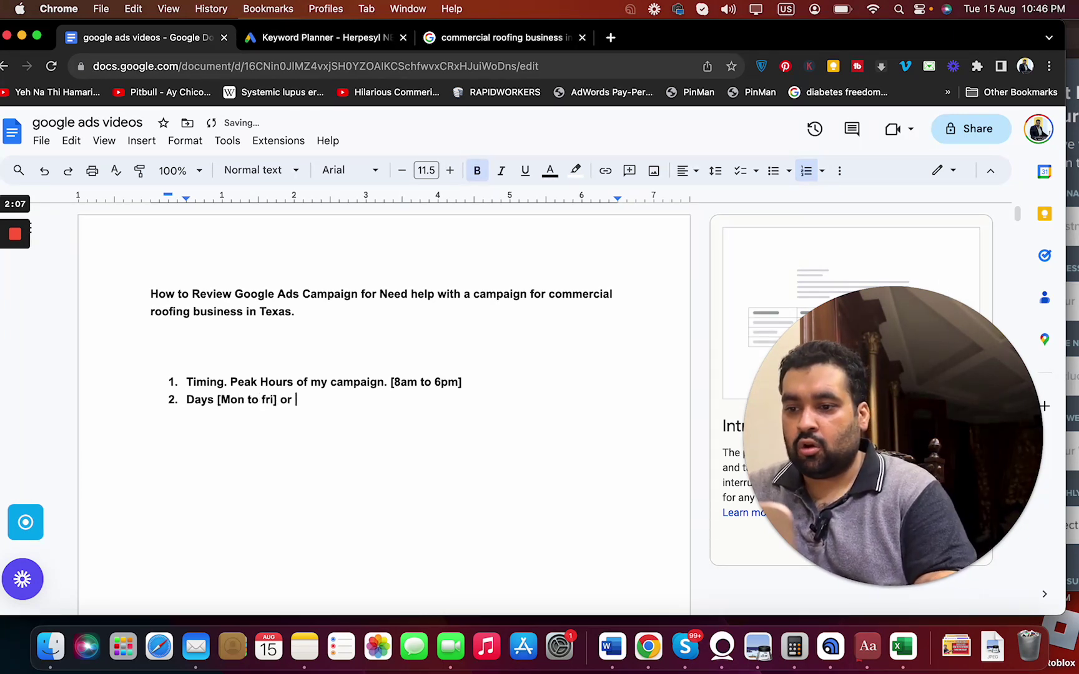
{"action": "type", "text": "sat to sun "}
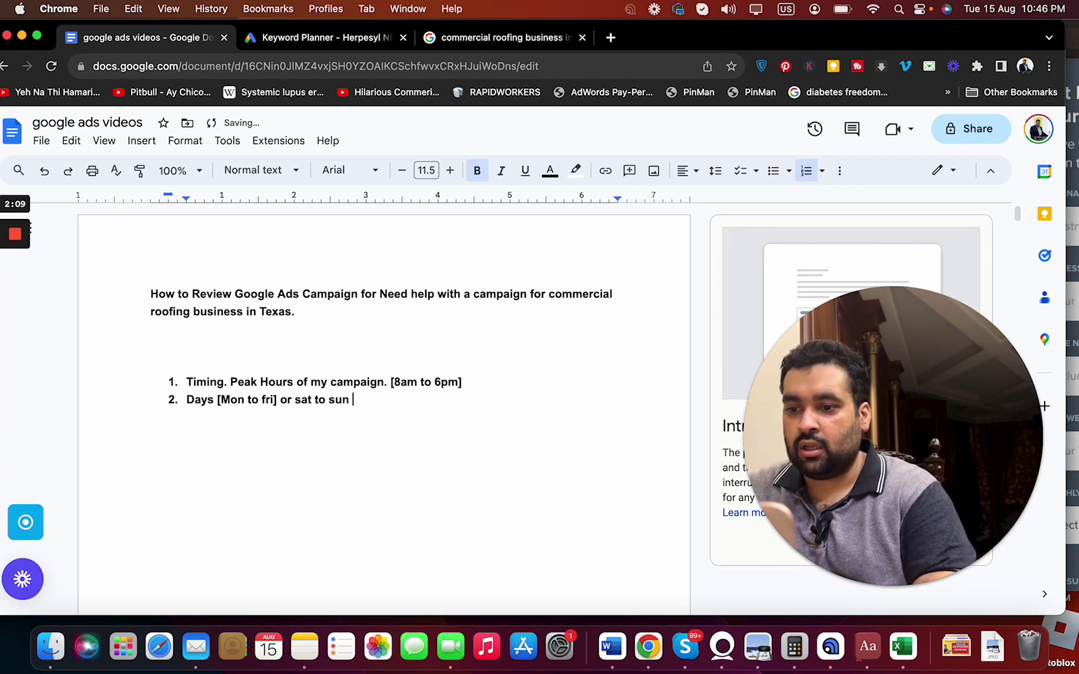
{"action": "type", "text": "or all days of t"}
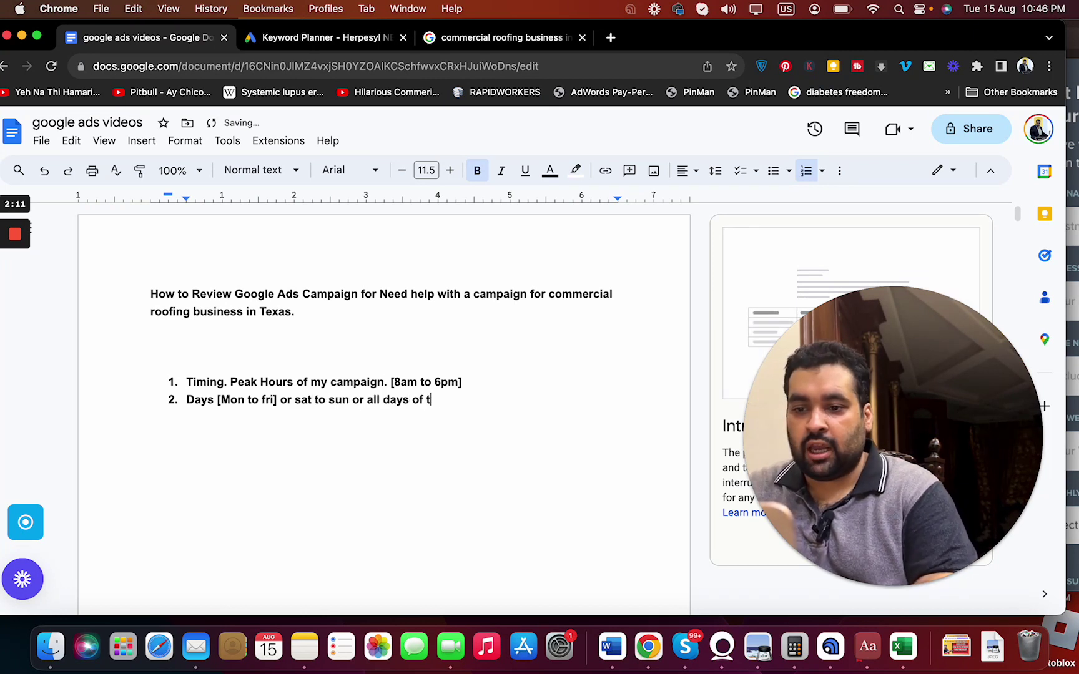
{"action": "type", "text": "he week."}
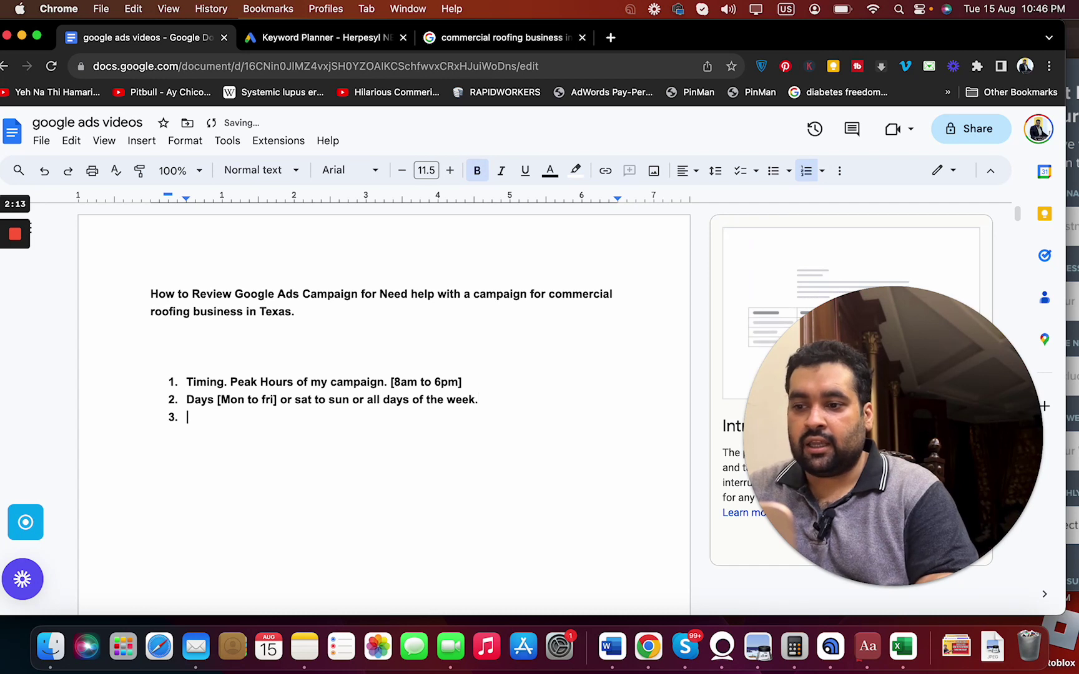
{"action": "type", "text": " mon"}
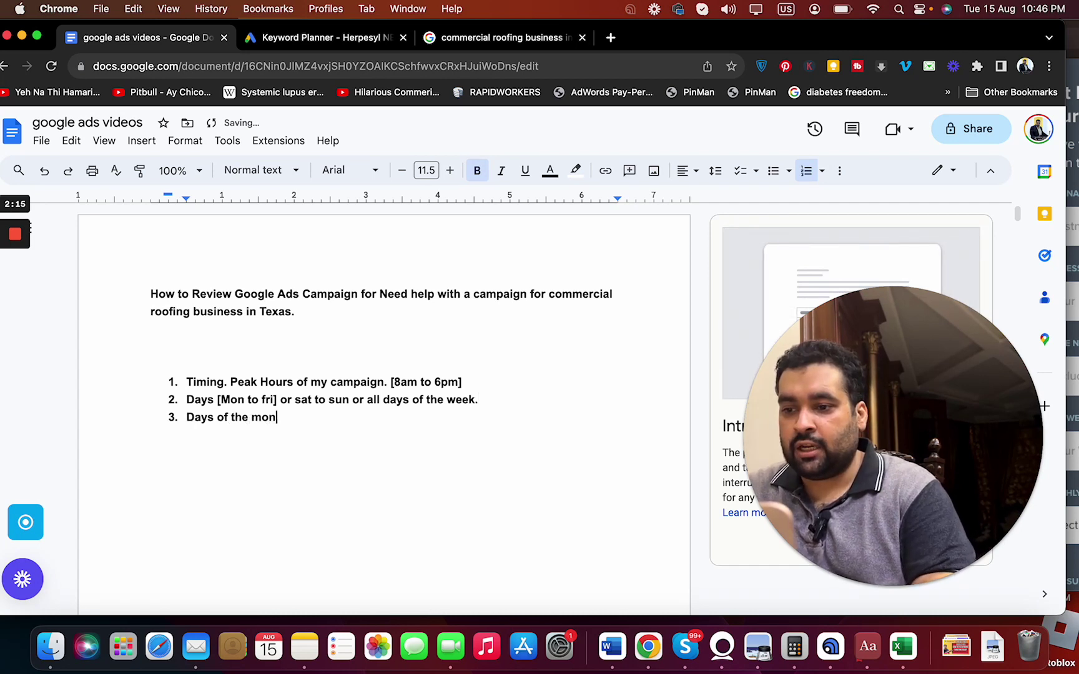
{"action": "type", "text": "th. "}
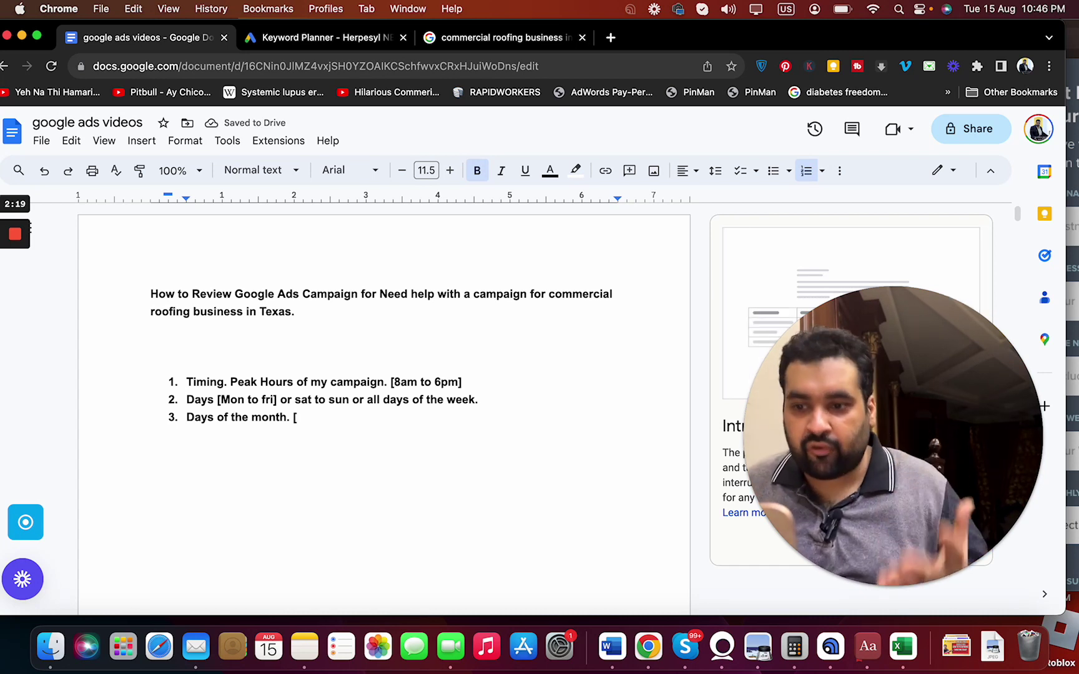
{"action": "type", "text": "["}
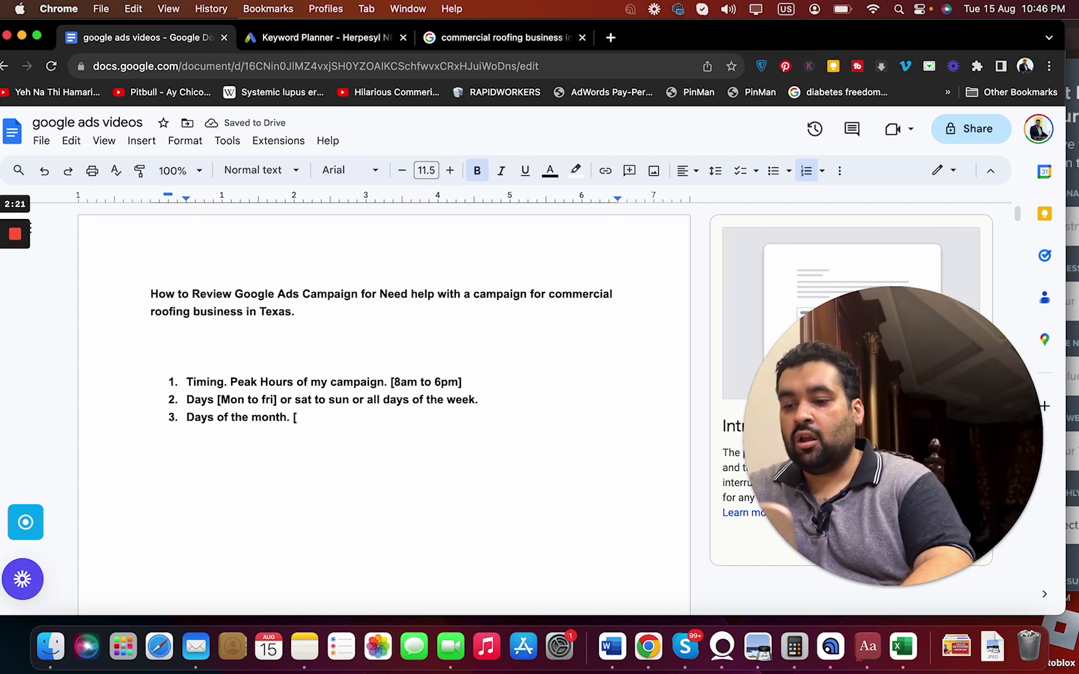
{"action": "type", "text": "1-20"}
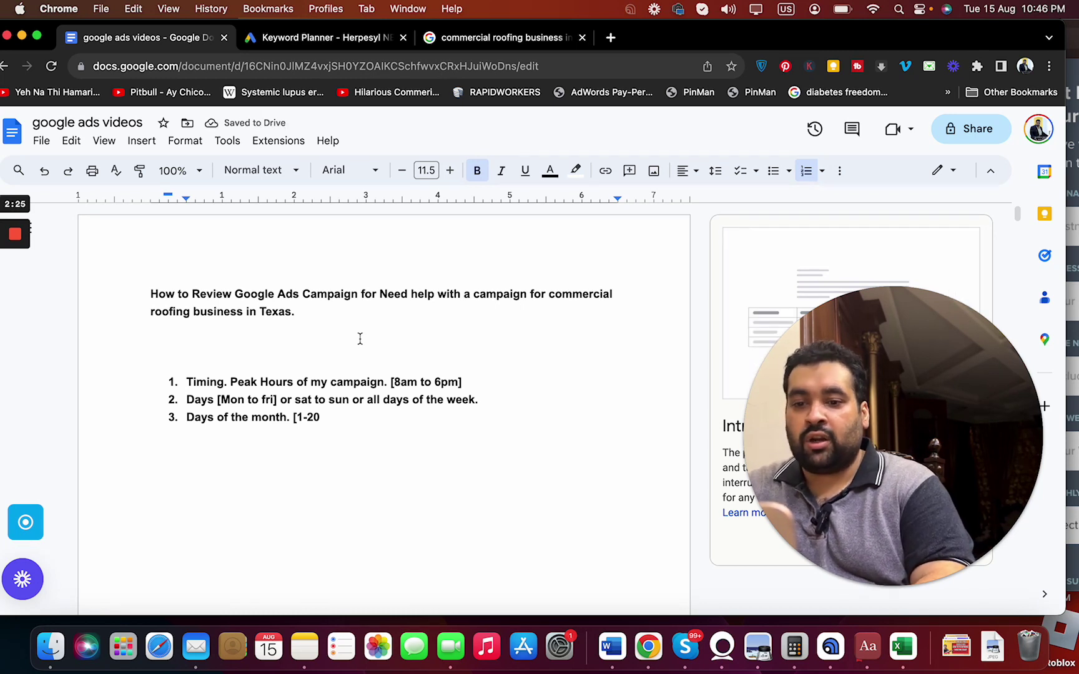
{"action": "type", "text": "th date m"}
{"action": "key", "text": "BackSpace"}
{"action": "type", "text": "a"}
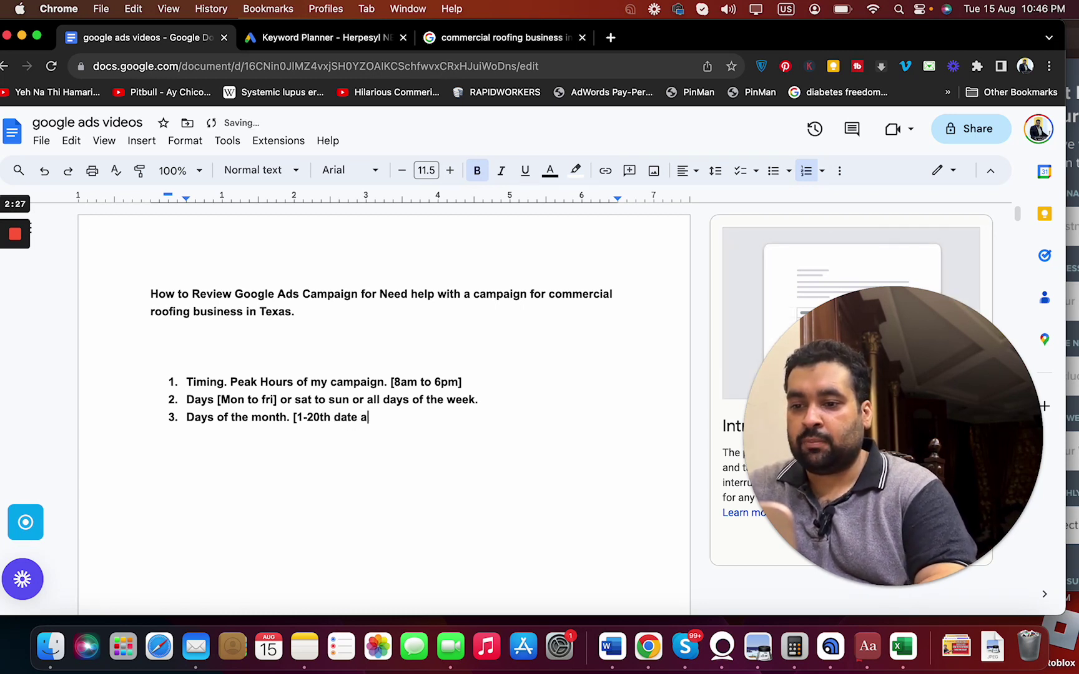
{"action": "type", "text": "re my p"}
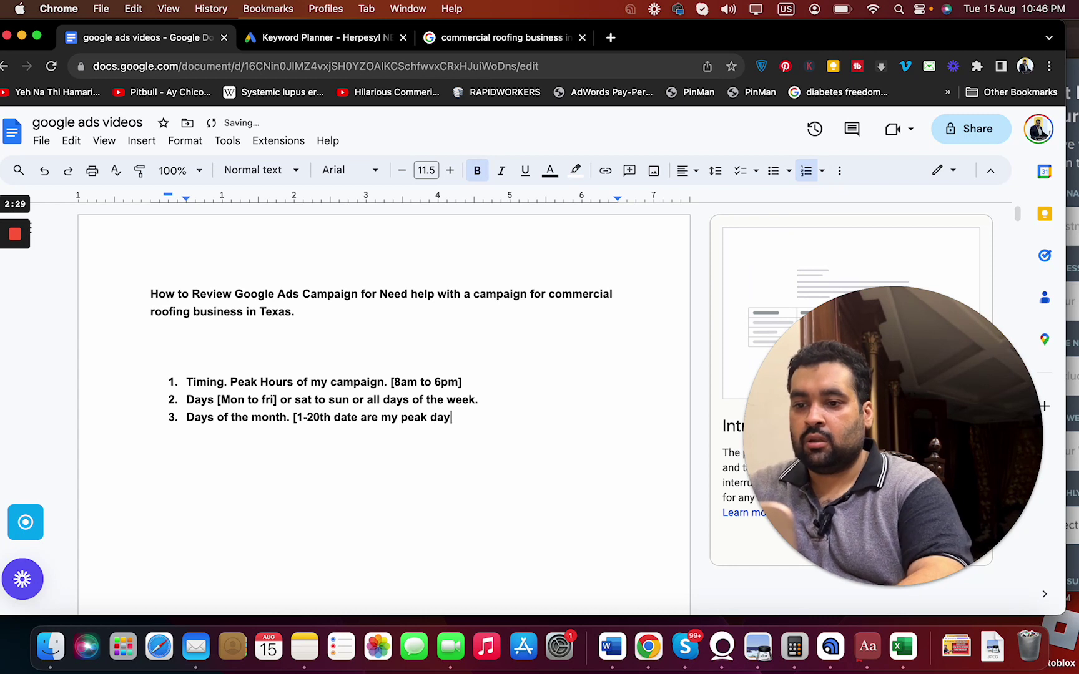
{"action": "type", "text": "eak dates] an"}
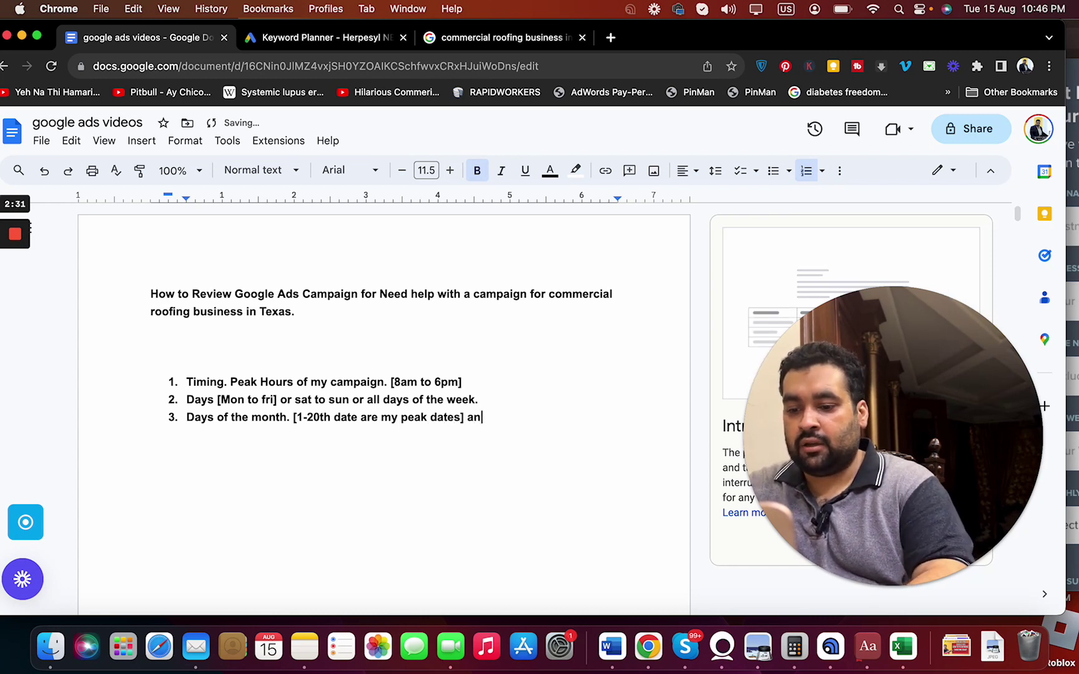
{"action": "type", "text": "d from 21st to"}
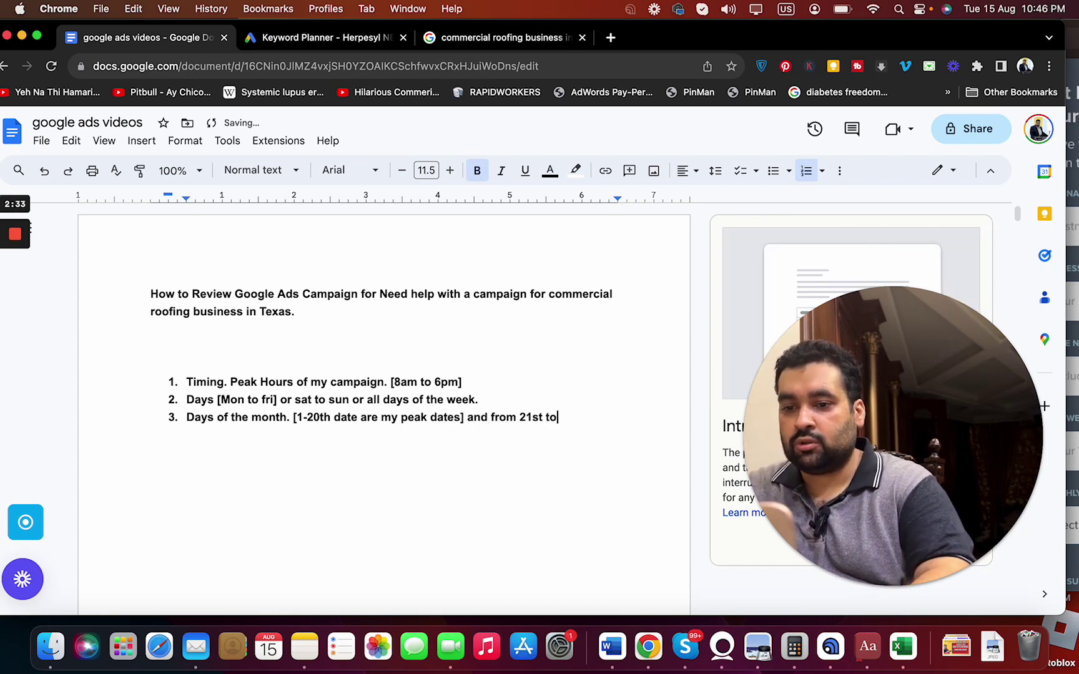
{"action": "type", "text": " 30 are my of"}
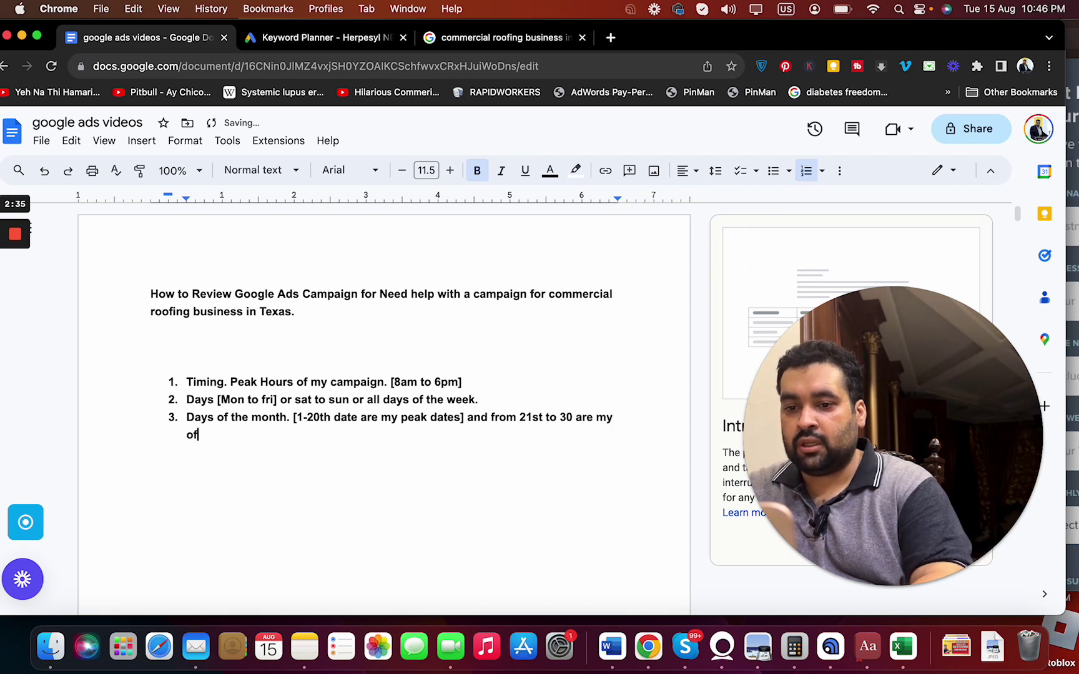
{"action": "type", "text": "f peak ["}
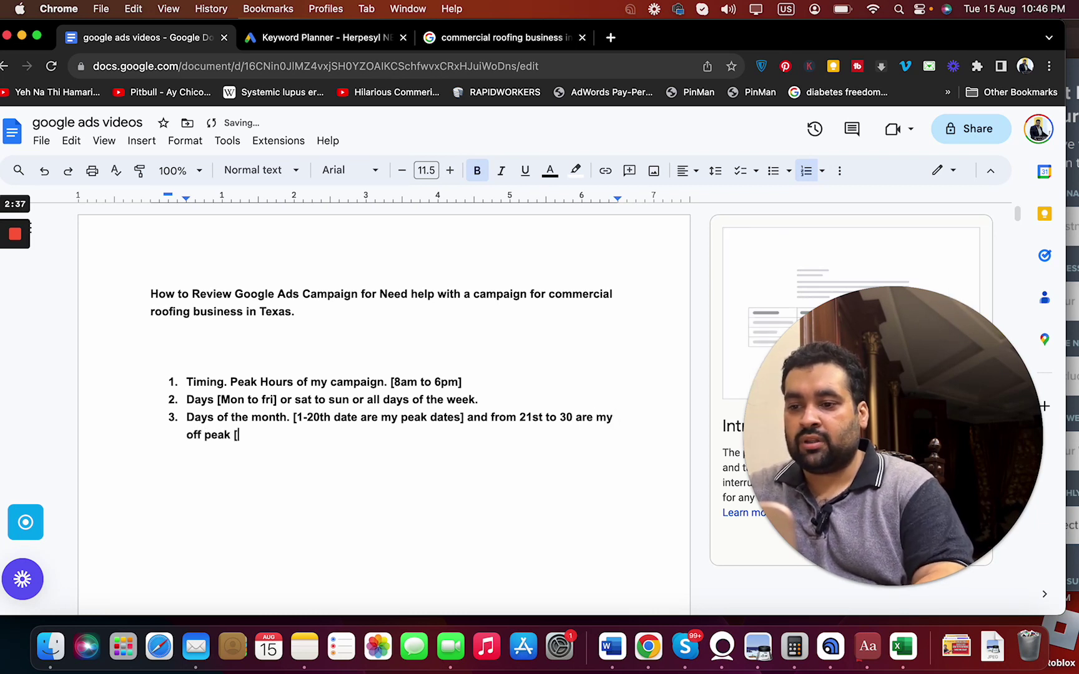
{"action": "type", "text": "with some "}
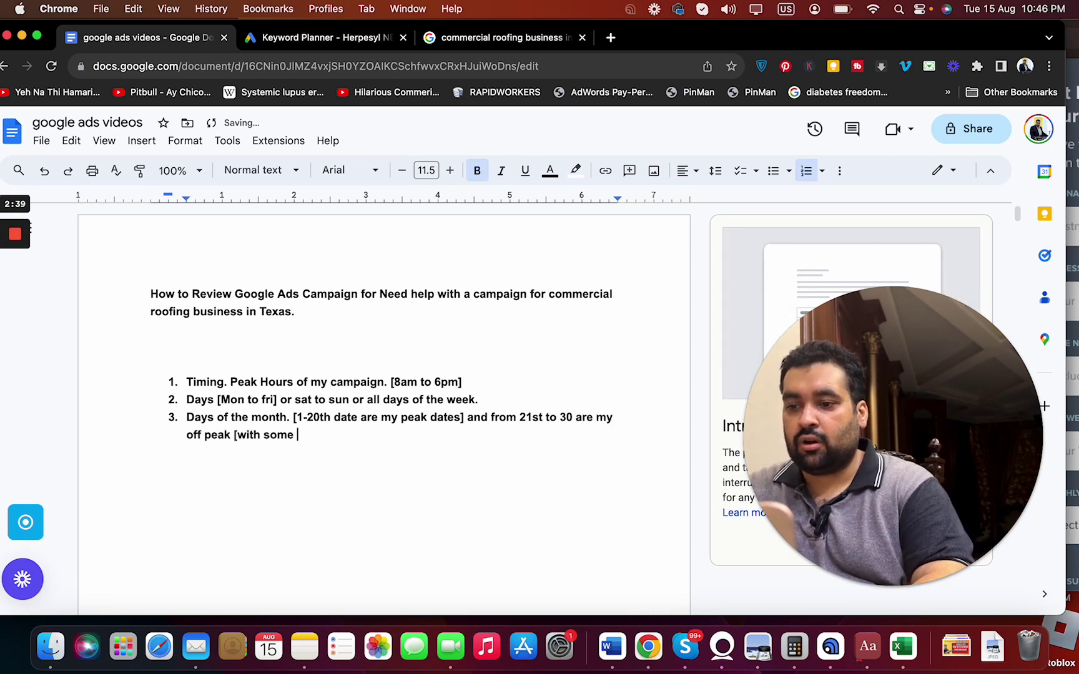
{"action": "type", "text": "special deals fo"}
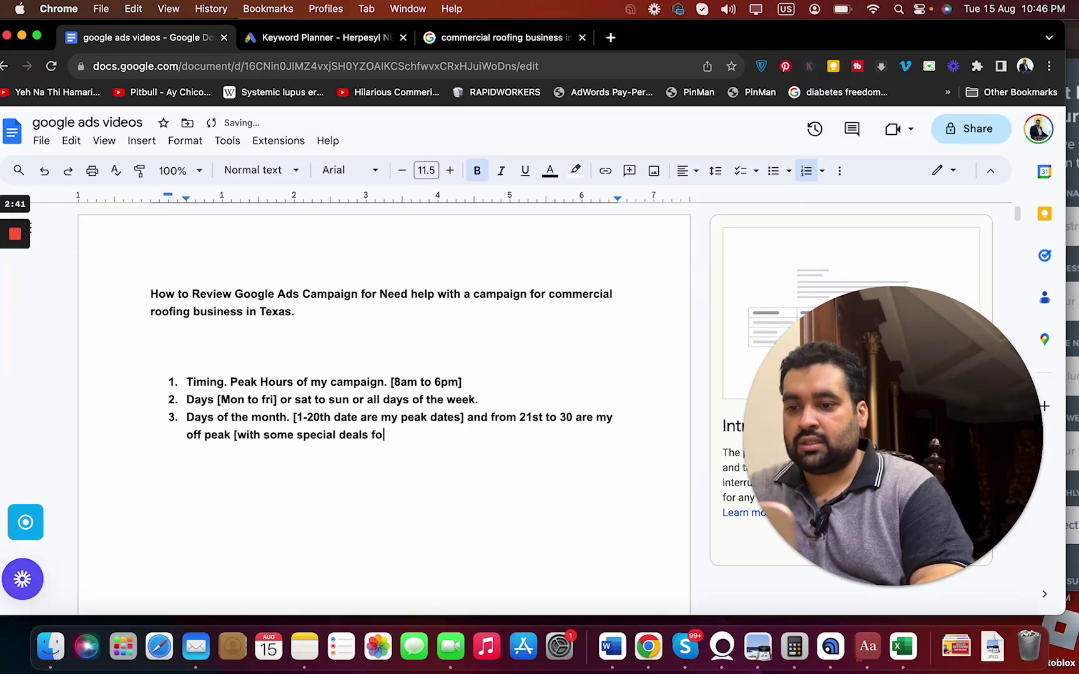
{"action": "type", "text": "r my last days"}
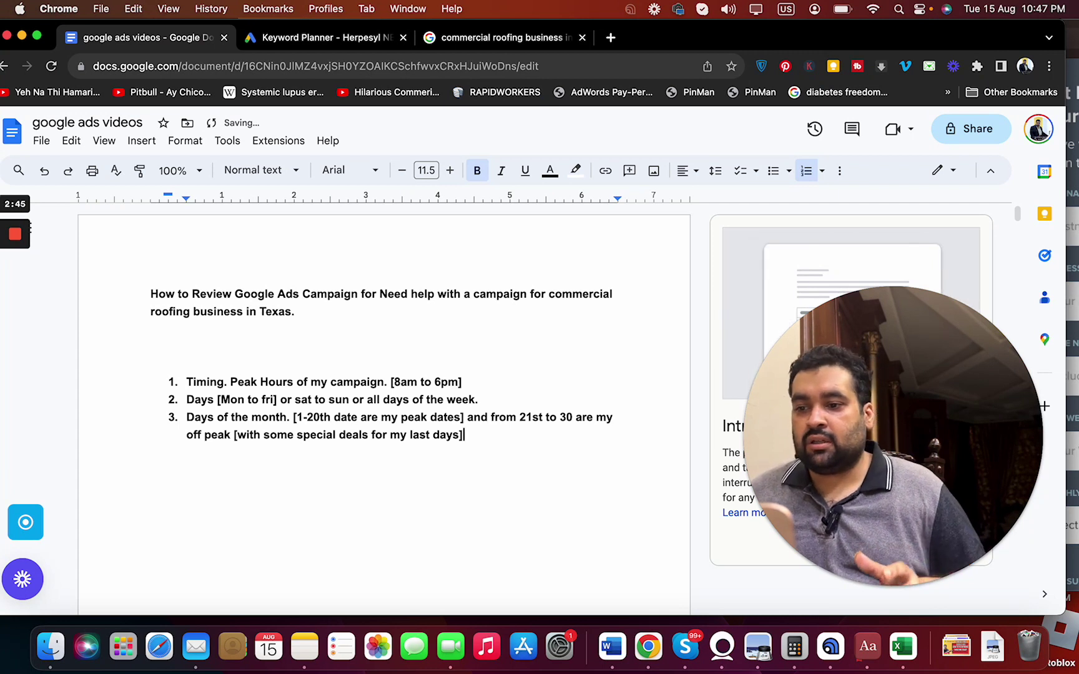
{"action": "key", "text": "Return"}
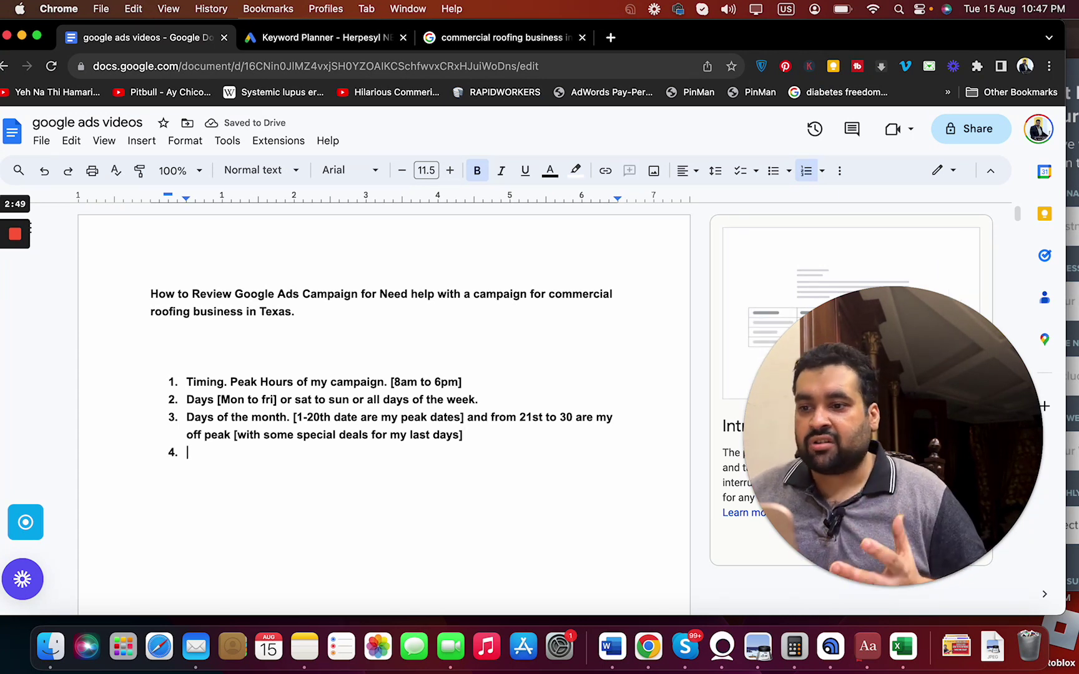
{"action": "type", "text": "Ad ex"}
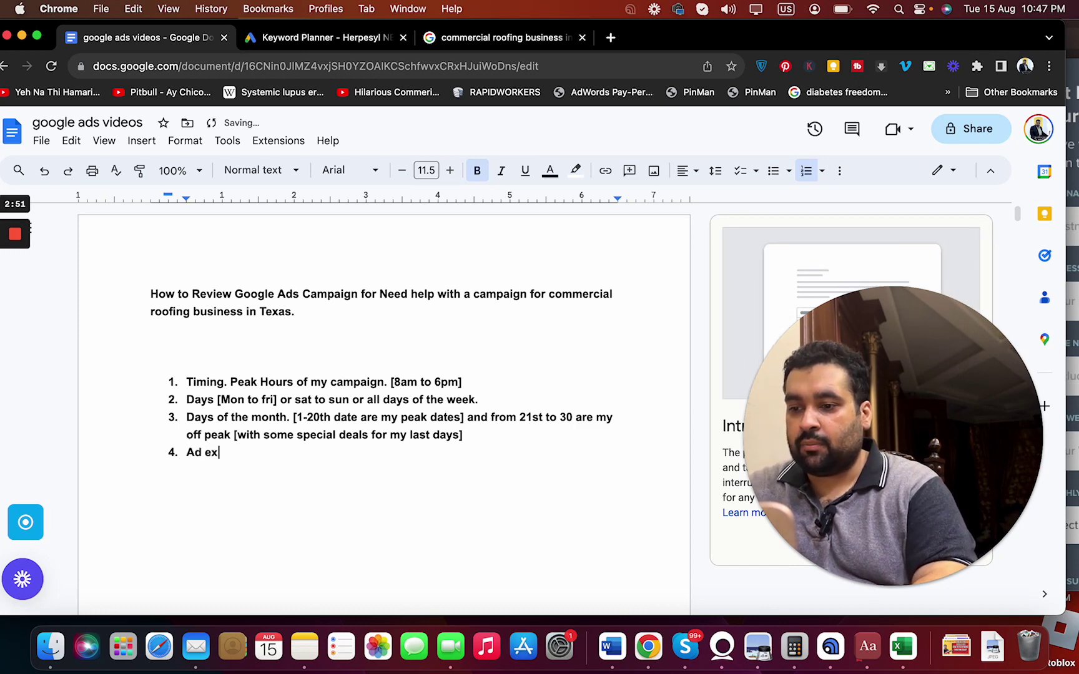
{"action": "type", "text": "tensions"}
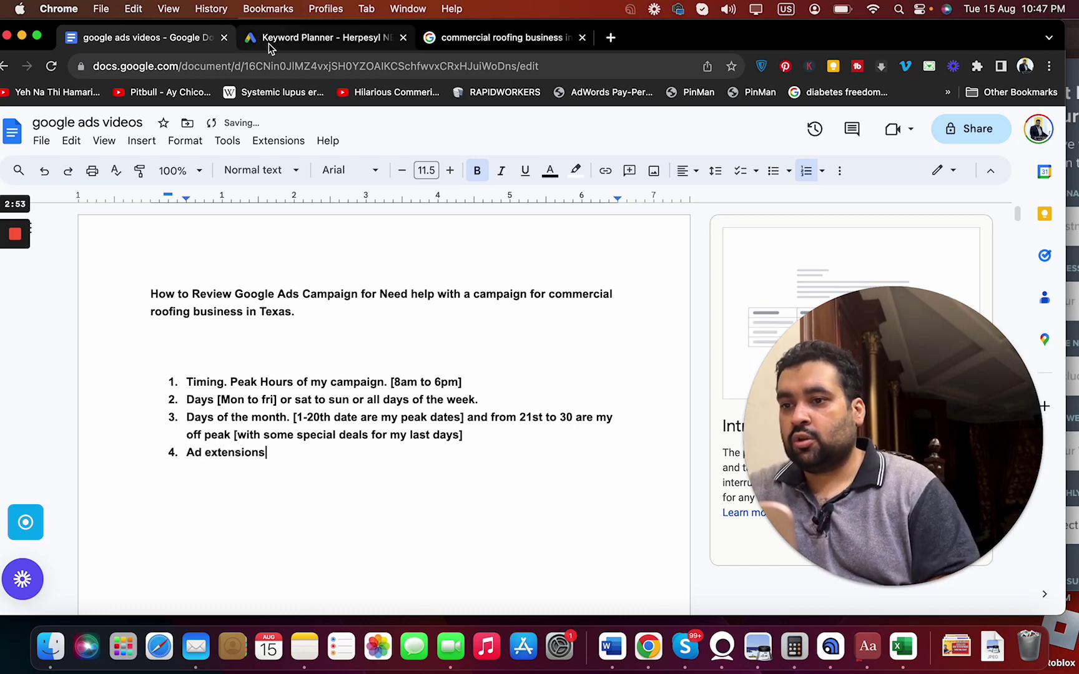
Step: Open the Google Ads Assets page through Overview and Ads & assets to view Sitelink, Callout and Promotion types
{"action": "left_click", "coordinate": [269, 42]}
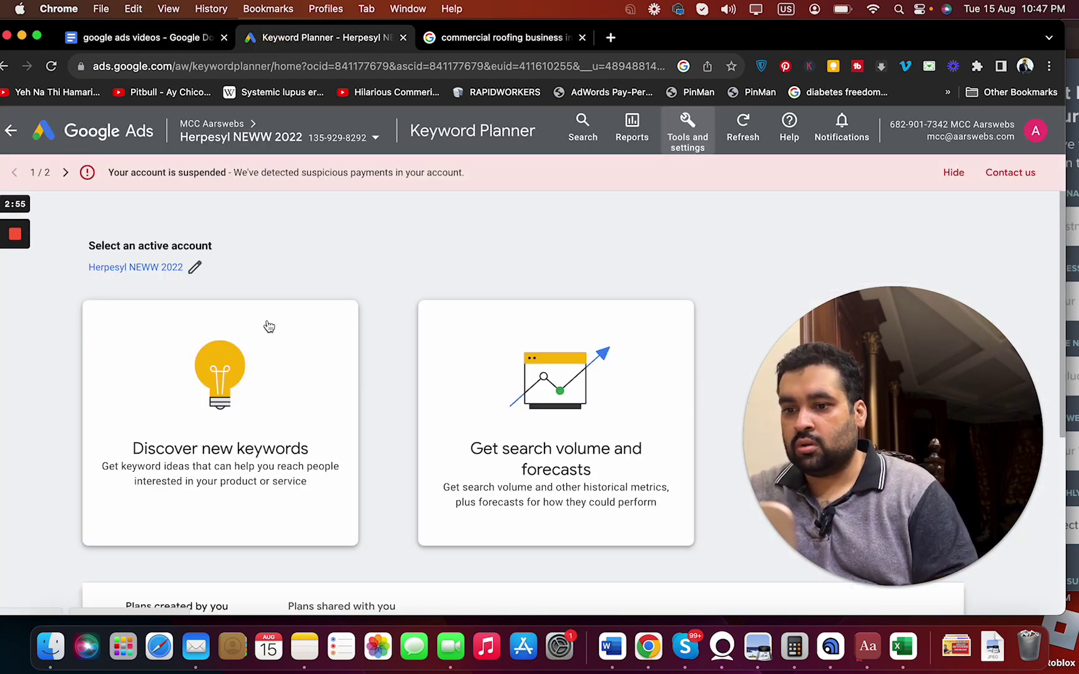
{"action": "left_click", "coordinate": [243, 391]}
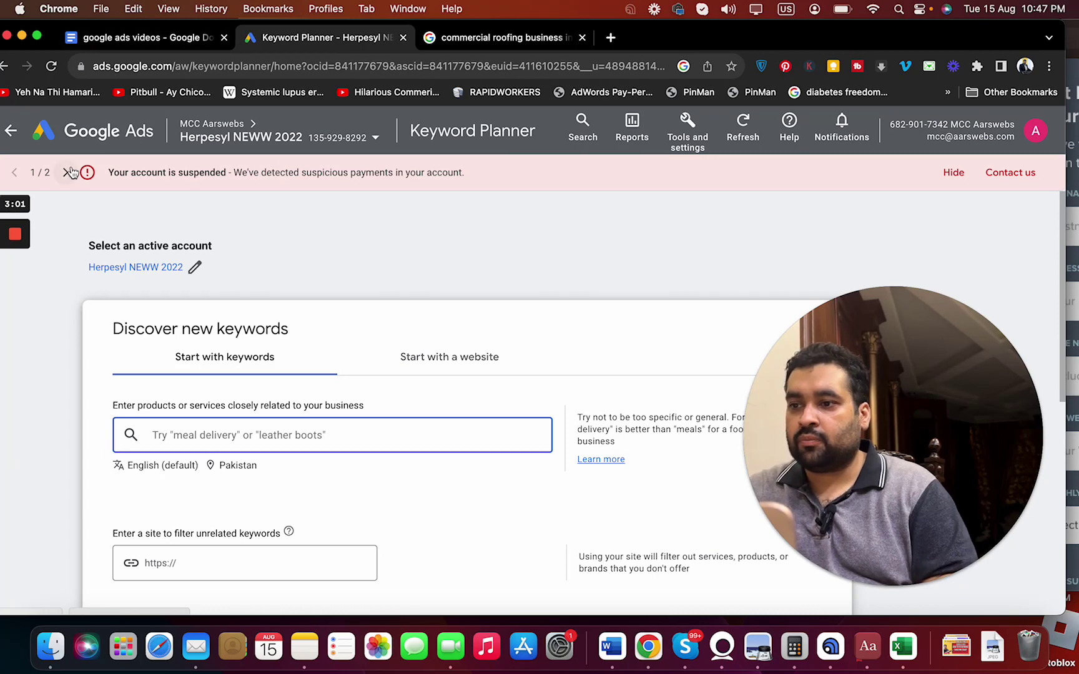
{"action": "left_click", "coordinate": [12, 133]}
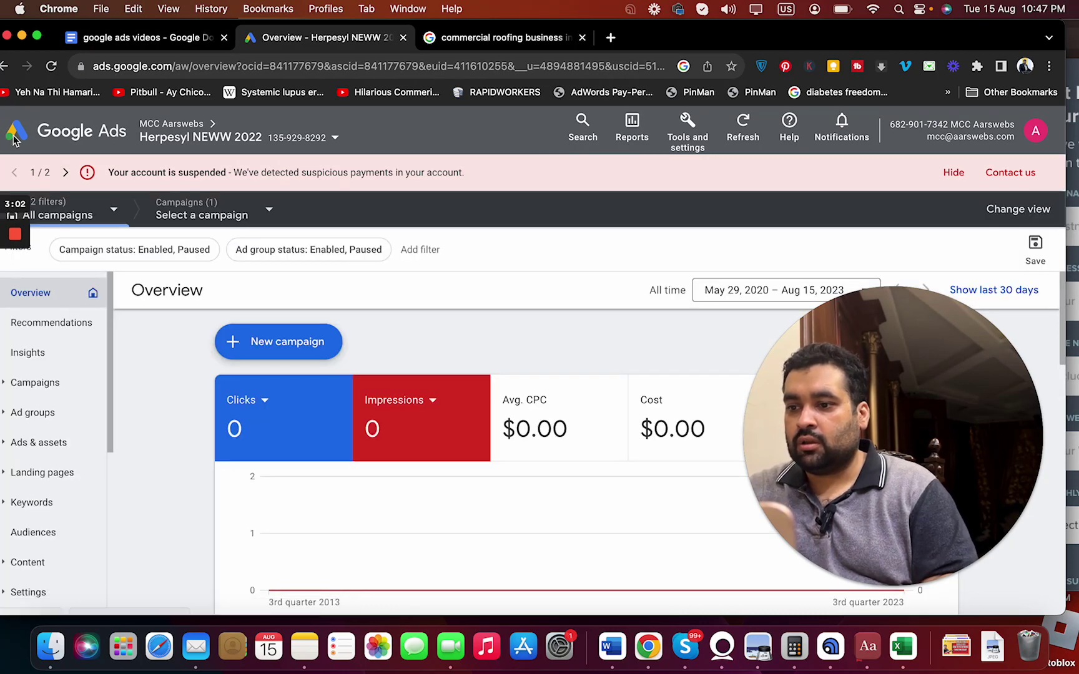
{"action": "left_click", "coordinate": [70, 445]}
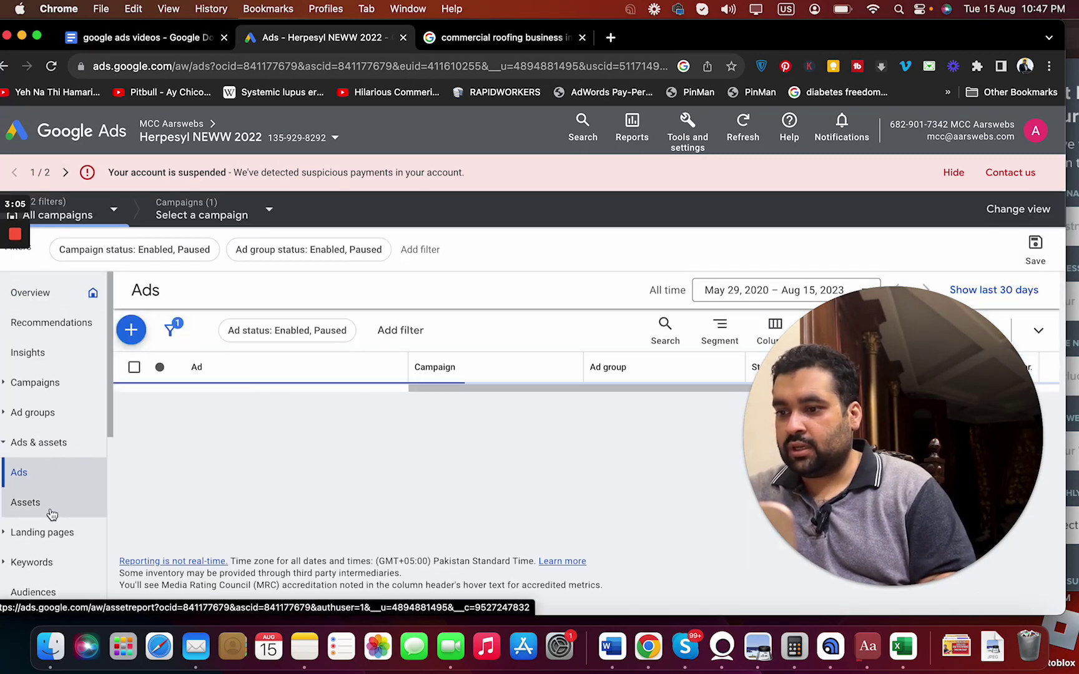
{"action": "left_click", "coordinate": [52, 512]}
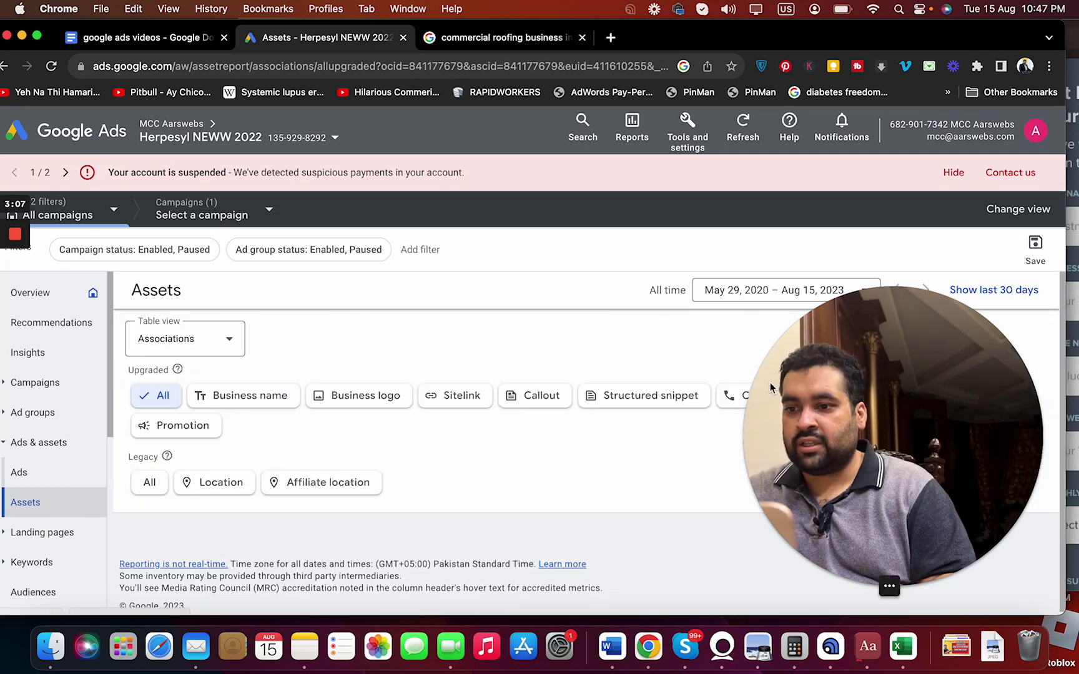
{"action": "left_click_drag", "start_coordinate": [953, 349], "coordinate": [1024, 101]}
Step: Nest a sub-point under 'Ad extensions' that begins 'Sitelinks + Call +'
{"action": "left_click", "coordinate": [187, 38]}
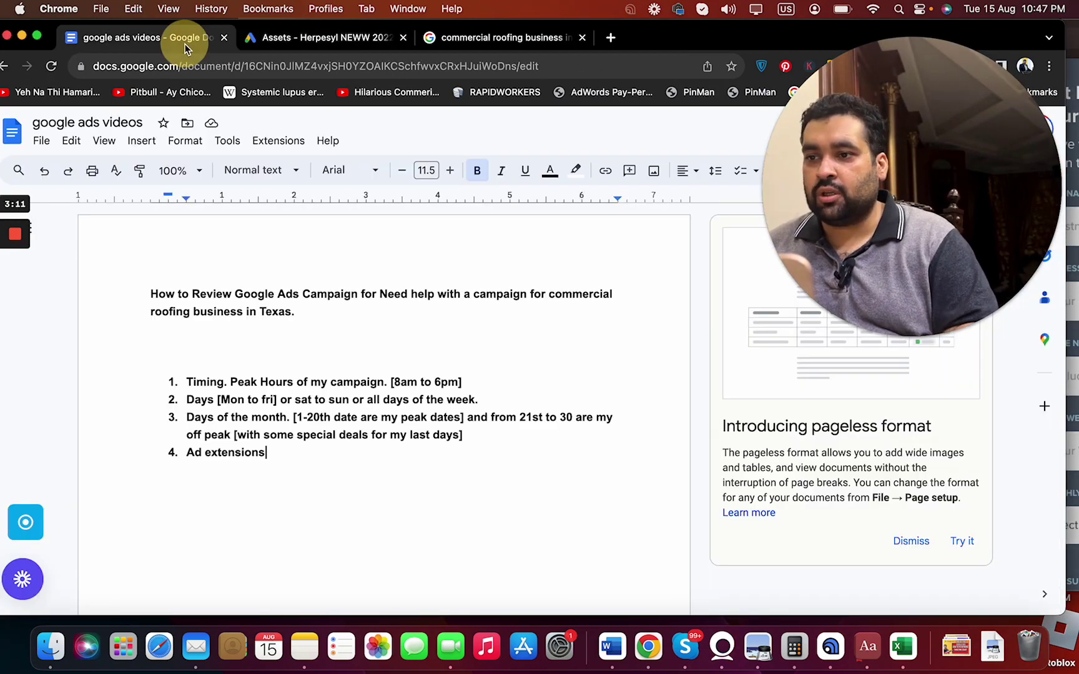
{"action": "key", "text": "Return"}
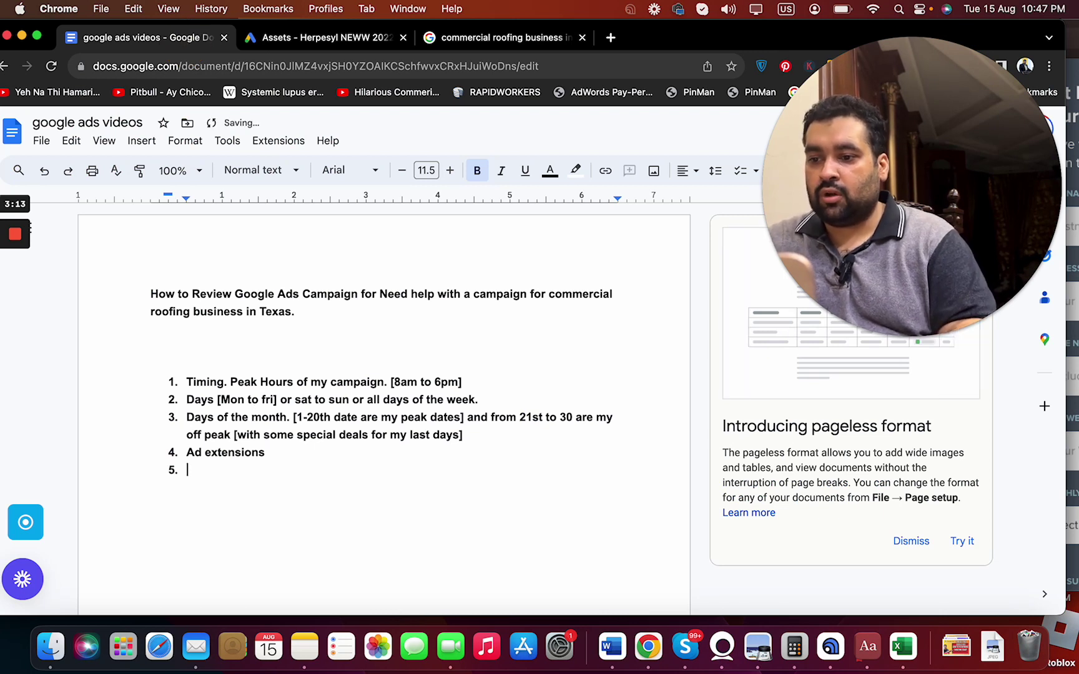
{"action": "key", "text": "Tab"}
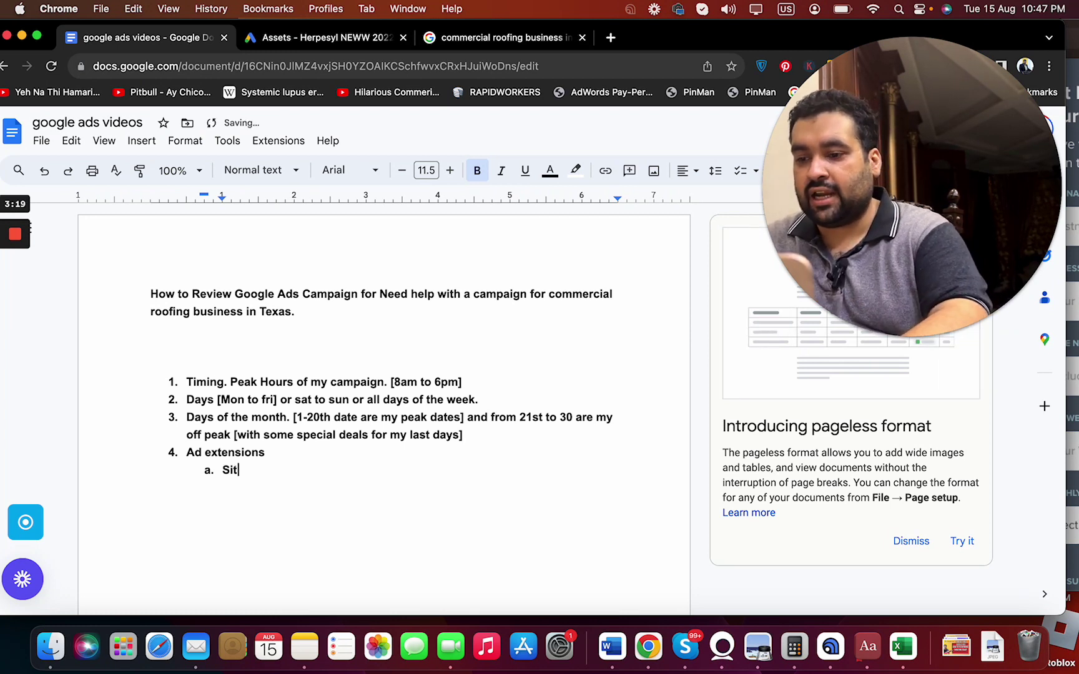
{"action": "key", "text": "BackSpace"}
{"action": "key", "text": "BackSpace"}
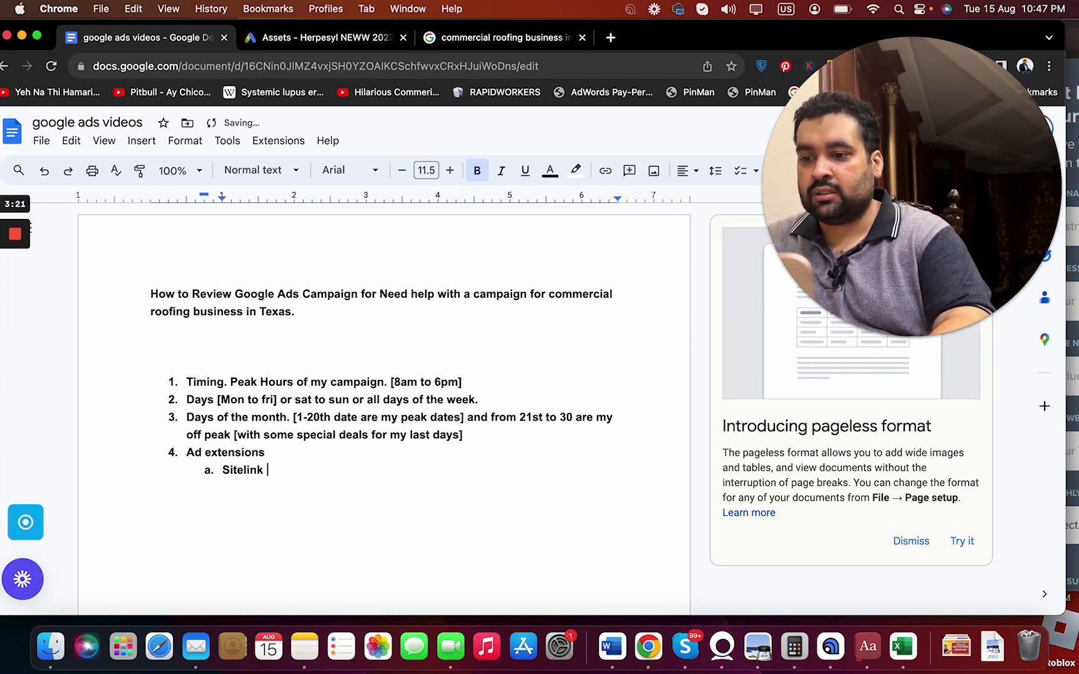
{"action": "type", "text": "+"}
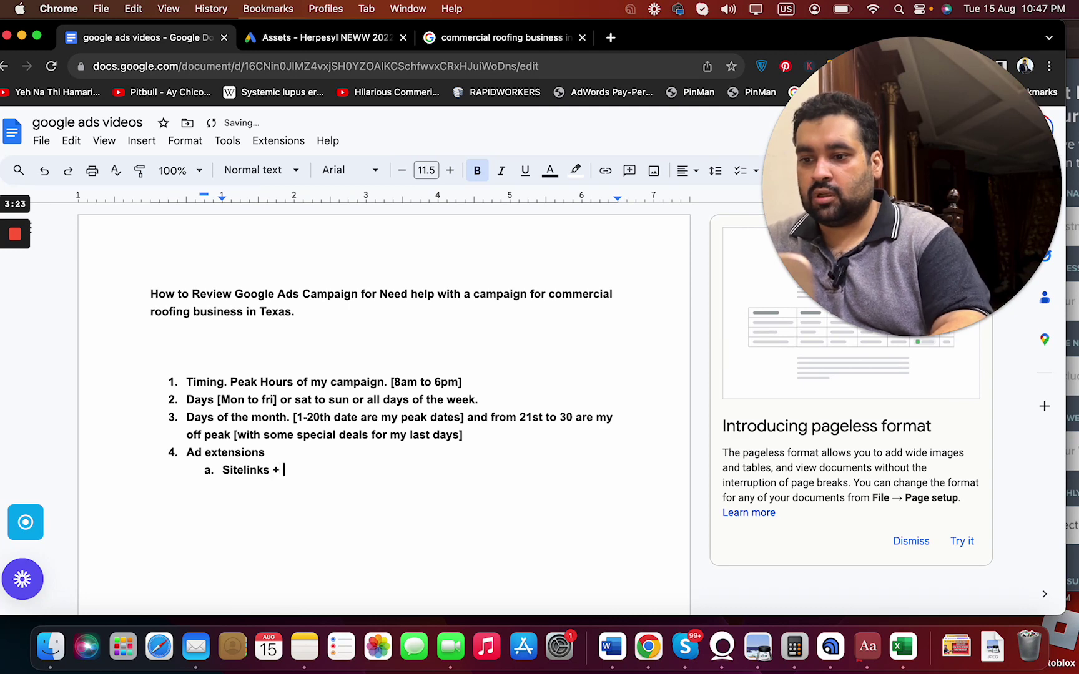
{"action": "type", "text": " Call +"}
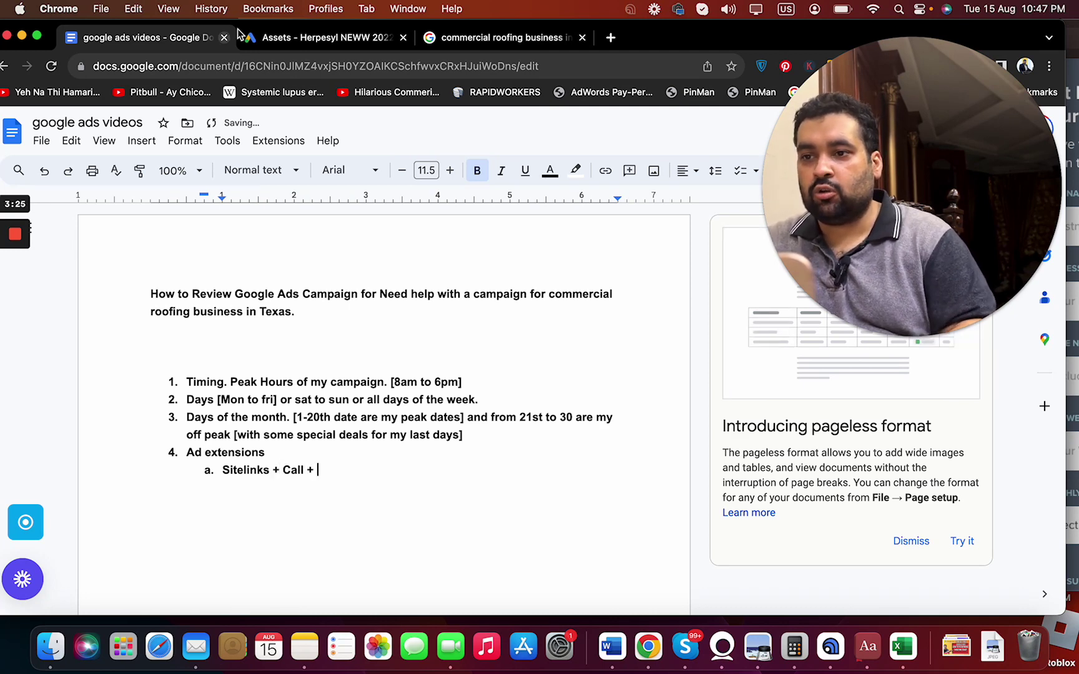
Step: After checking the Google Ads asset types, finish with 'Pricing + Promotion' and add a 'Keywords 👍' line below
{"action": "left_click", "coordinate": [272, 38]}
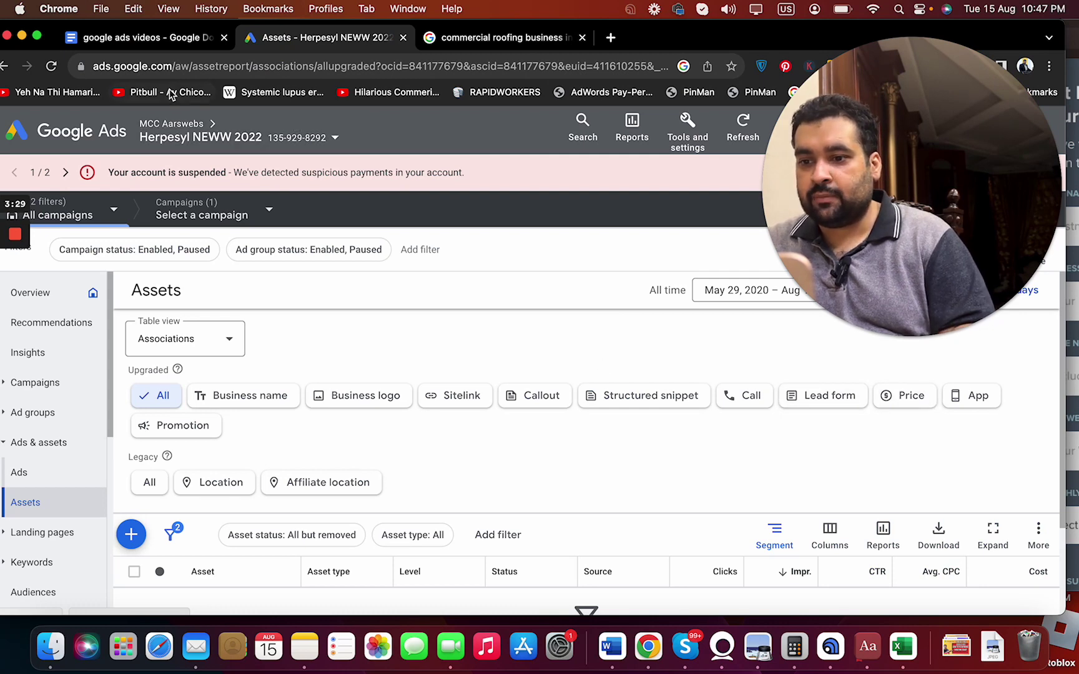
{"action": "left_click", "coordinate": [136, 46]}
{"action": "type", "text": "g "}
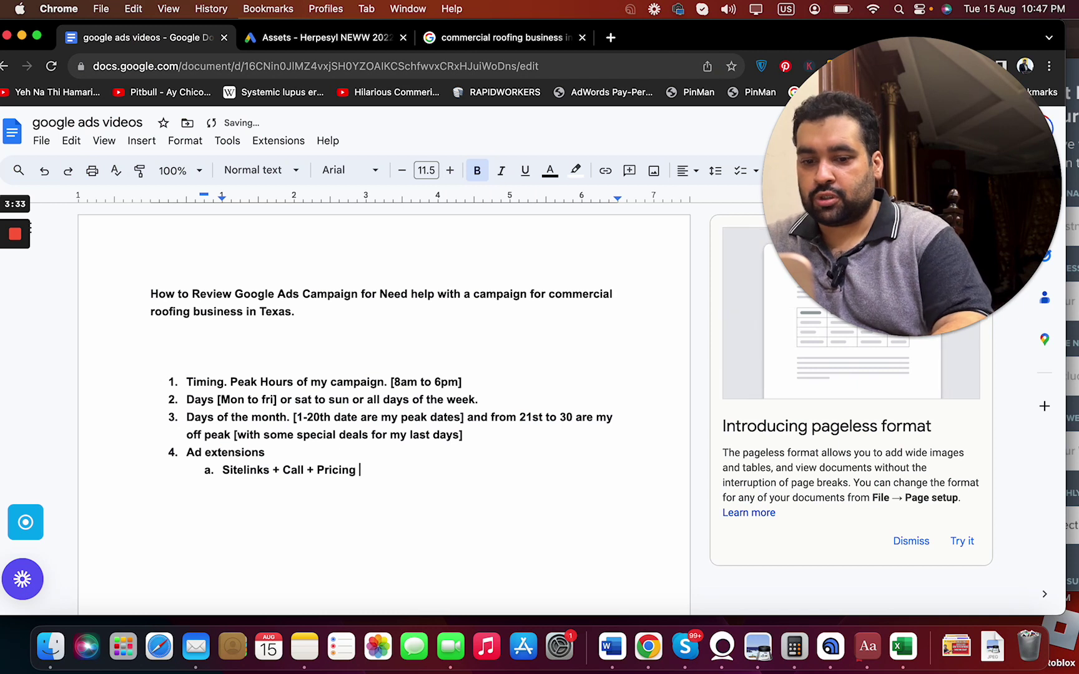
{"action": "type", "text": "+ p"}
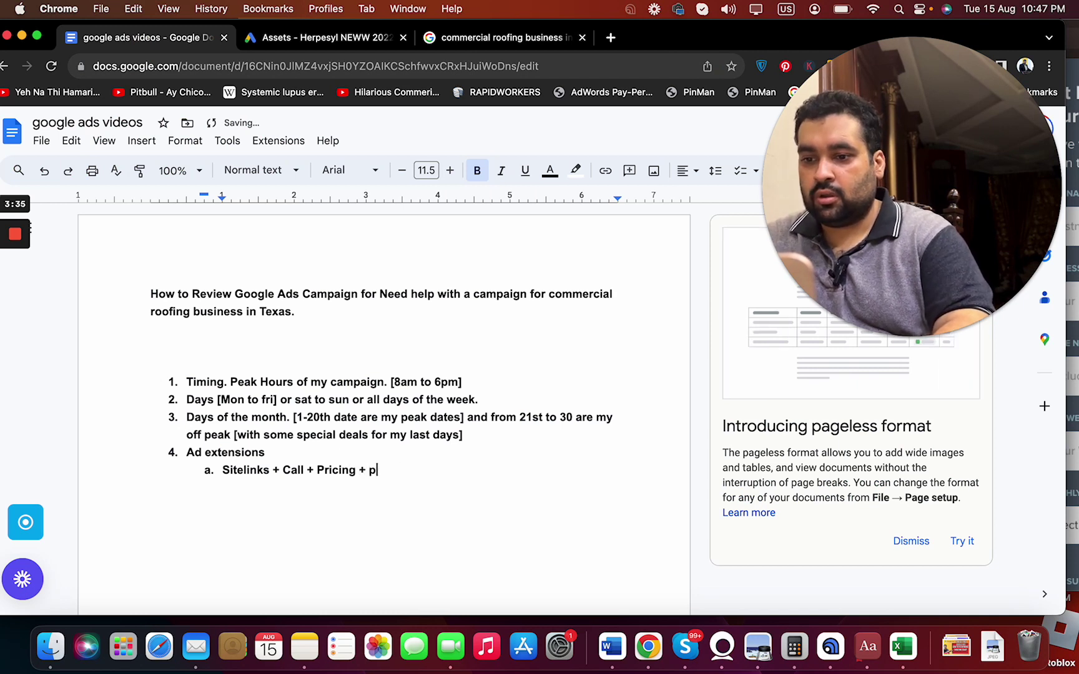
{"action": "type", "text": "romotion"}
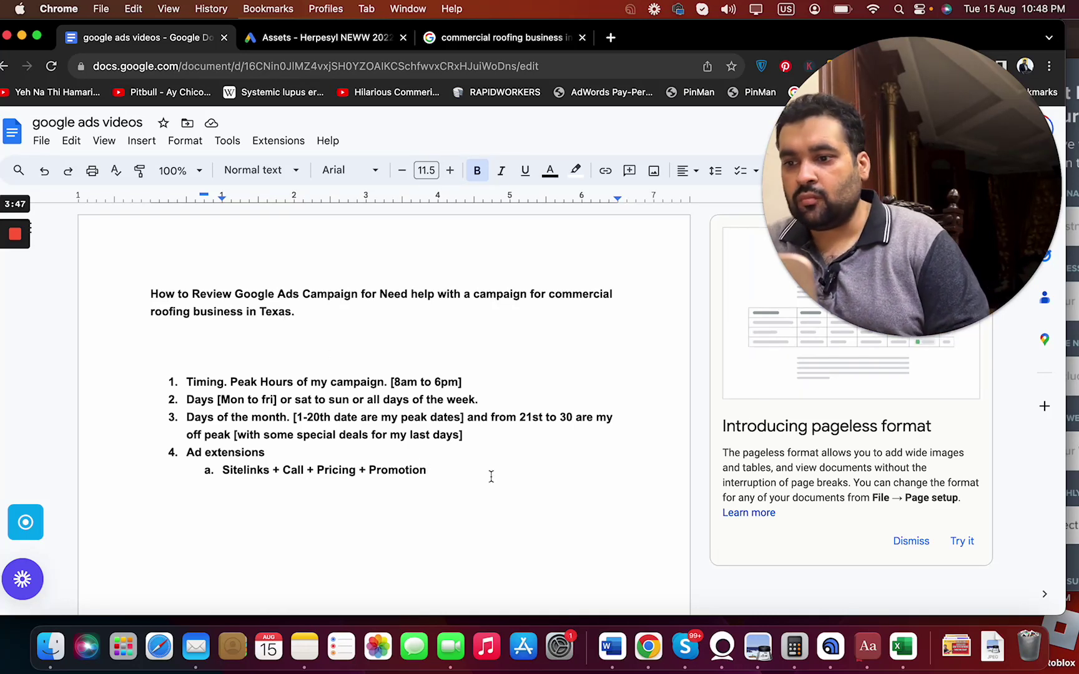
{"action": "key", "text": "Return"}
{"action": "key", "text": "Return"}
{"action": "key", "text": "Return"}
{"action": "key", "text": "Return"}
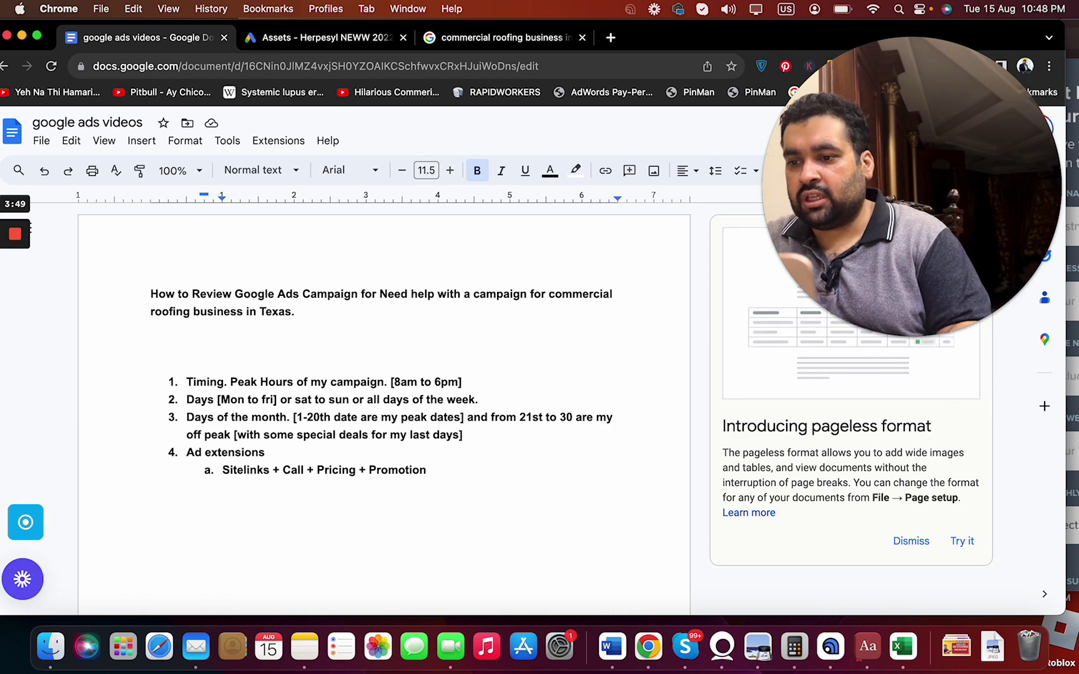
{"action": "type", "text": "Keywords 👍"}
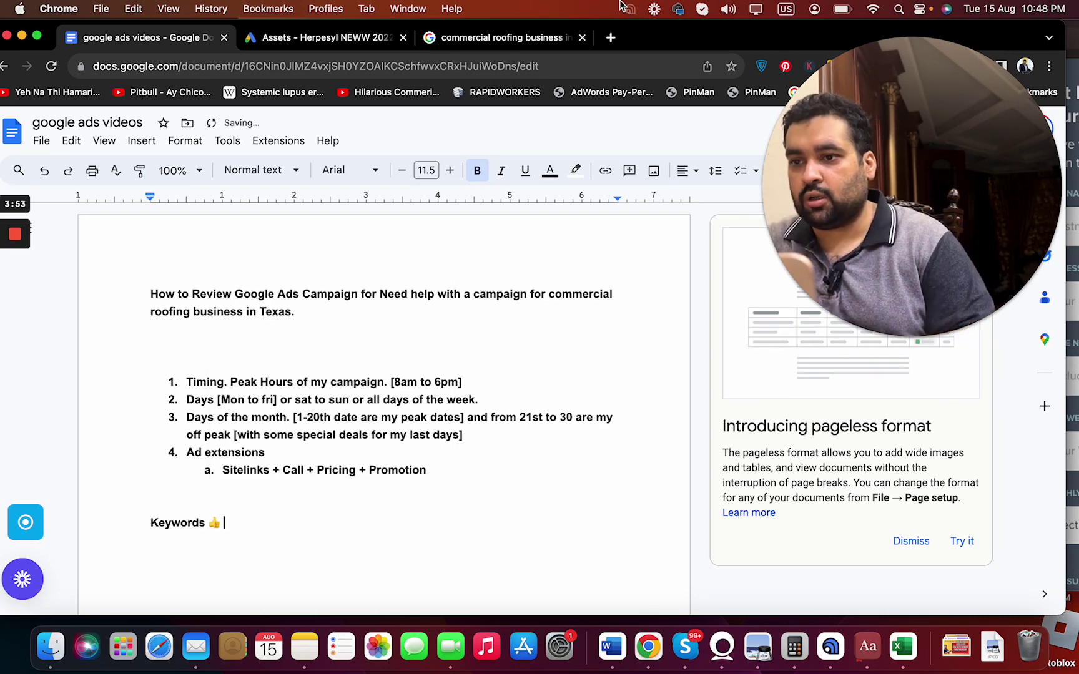
Step: Open Keyword Planner's Discover new keywords option in Google Ads
{"action": "left_click", "coordinate": [375, 39]}
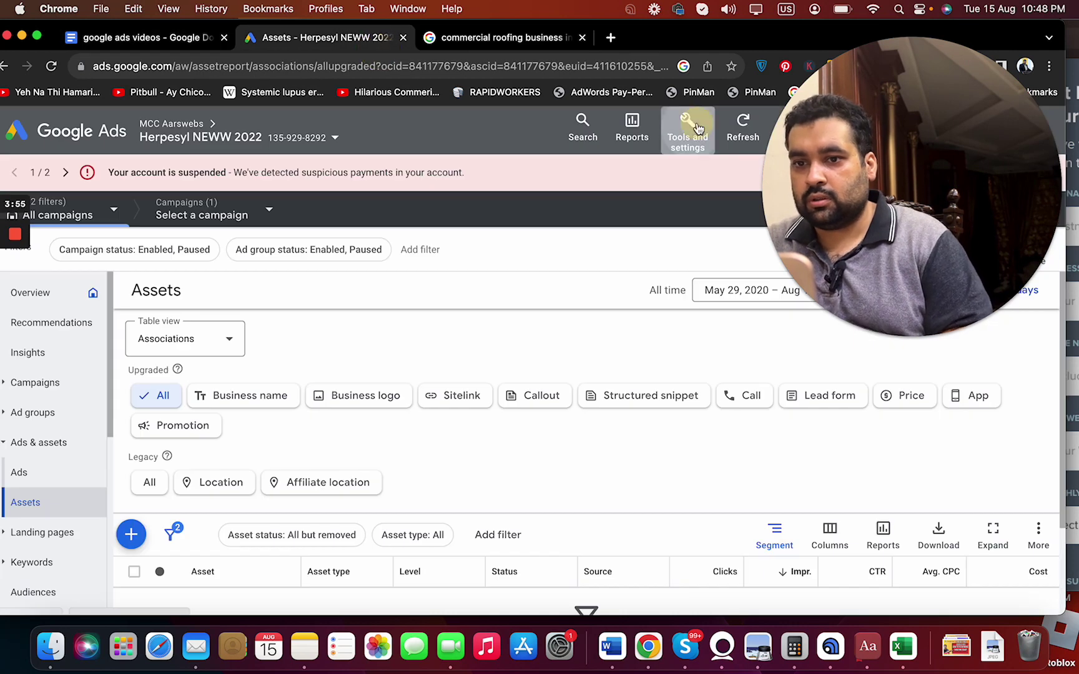
{"action": "left_click", "coordinate": [671, 126]}
{"action": "left_click", "coordinate": [153, 272]}
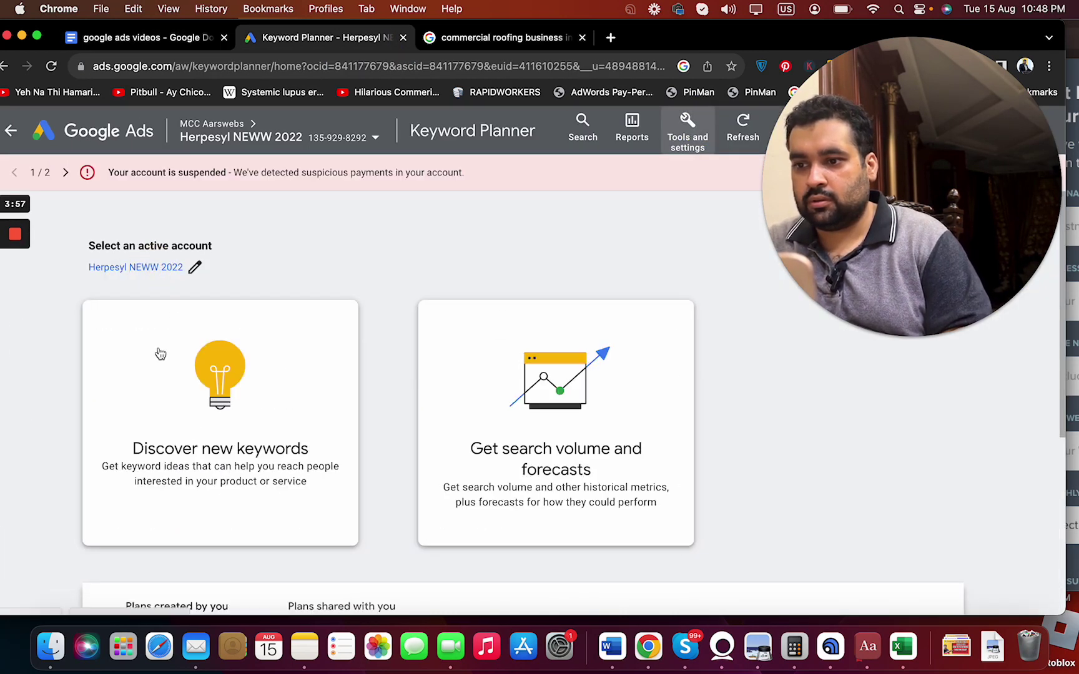
{"action": "left_click", "coordinate": [188, 422]}
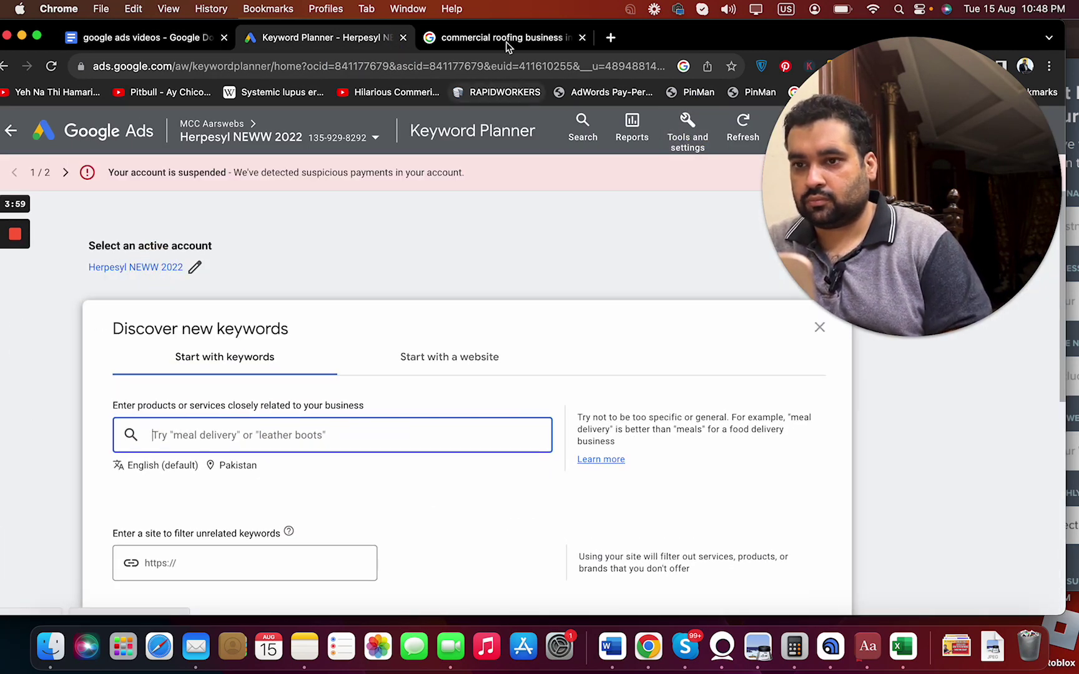
Step: Copy the 'commercial roofing business in Texas' search query and enter it as a keyword
{"action": "left_click", "coordinate": [502, 38]}
{"action": "left_click", "coordinate": [415, 123]}
{"action": "key", "text": "super+a"}
{"action": "key", "text": "super+c"}
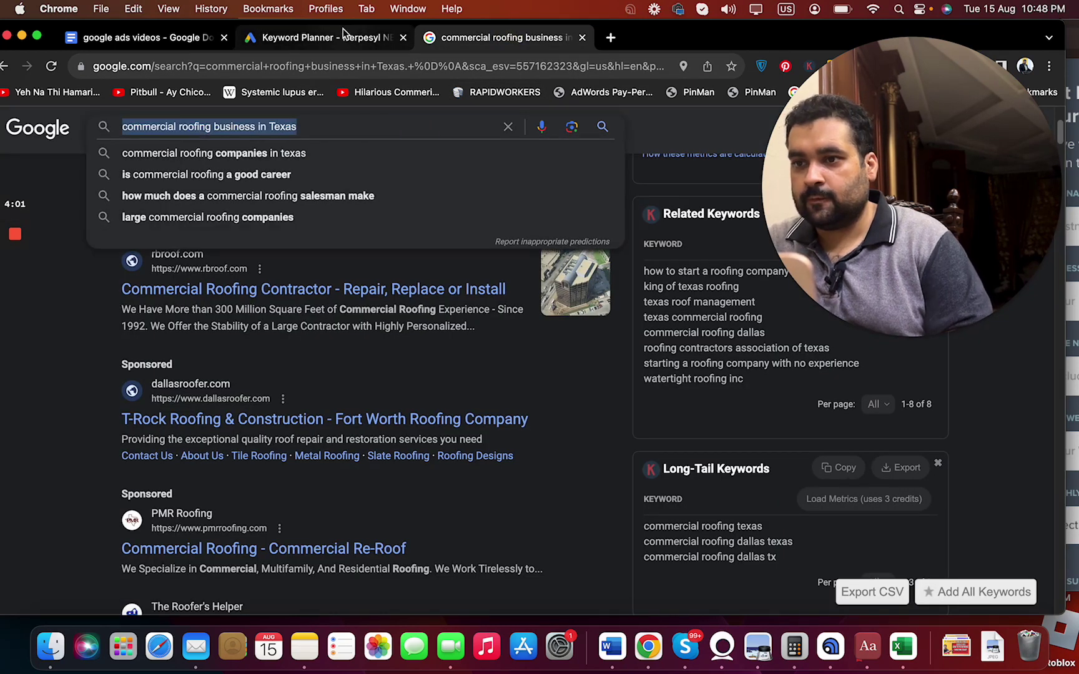
{"action": "left_click", "coordinate": [337, 38]}
{"action": "key", "text": "super+v"}
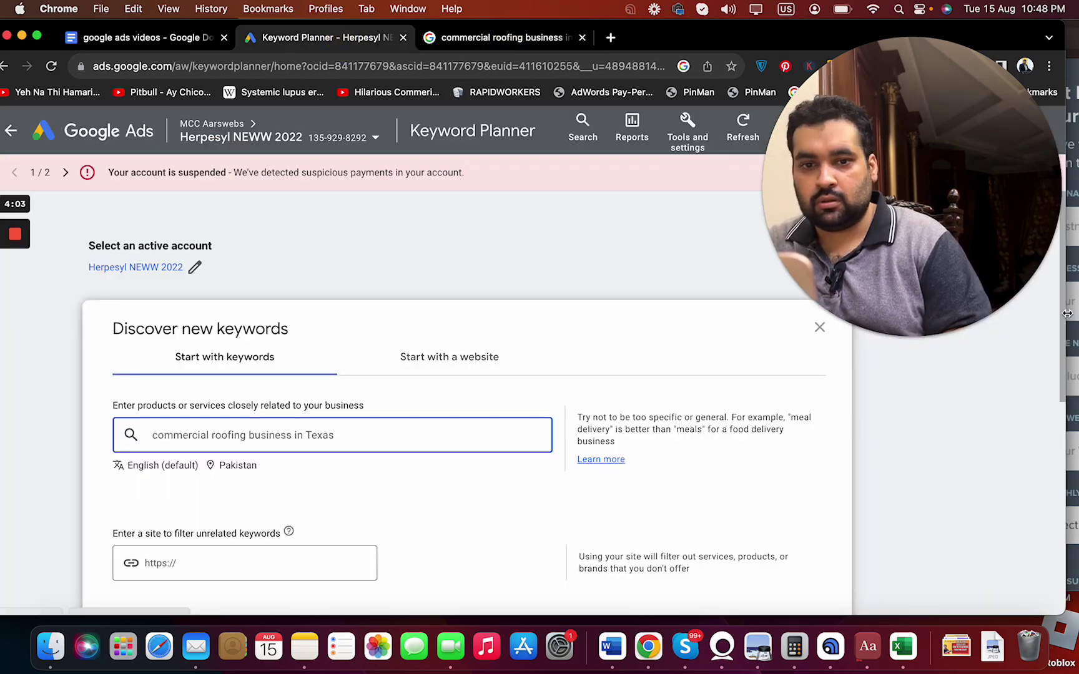
{"action": "key", "text": "Return"}
Step: Get the keyword ideas results and widen the Keyword column so full names show
{"action": "left_click_drag", "start_coordinate": [1060, 284], "coordinate": [916, 221]}
{"action": "scroll", "coordinate": [1062, 411], "scroll_direction": "down", "scroll_amount": 3}
{"action": "scroll", "coordinate": [1062, 411], "scroll_direction": "down", "scroll_amount": 2}
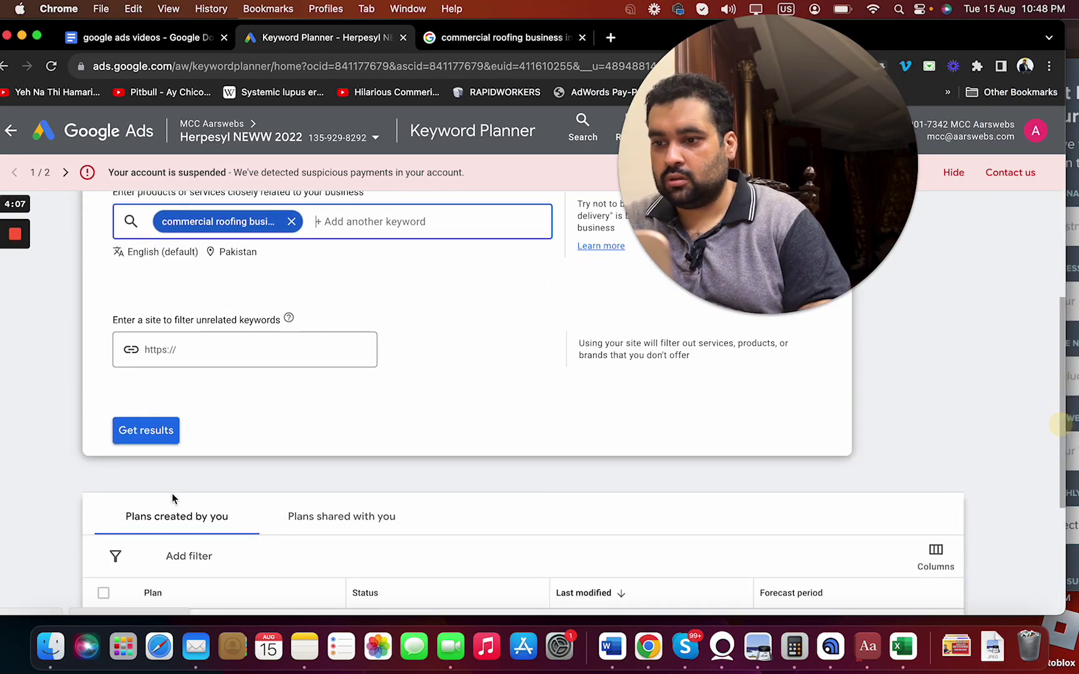
{"action": "left_click", "coordinate": [142, 430]}
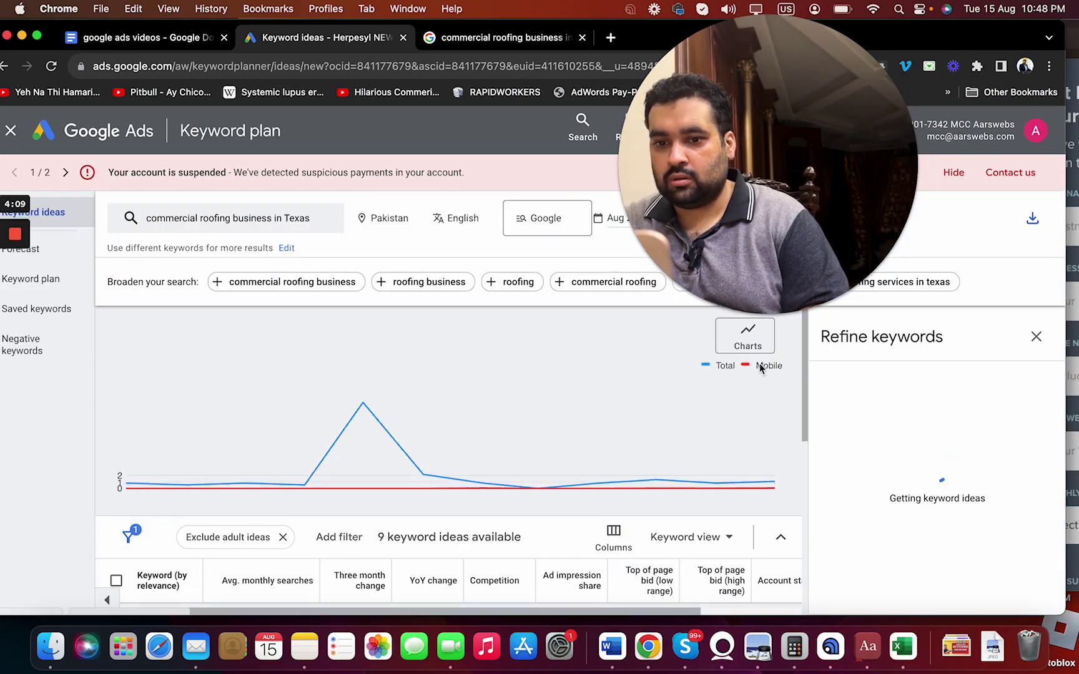
{"action": "left_click_drag", "start_coordinate": [808, 386], "coordinate": [805, 466]}
{"action": "left_click_drag", "start_coordinate": [204, 377], "coordinate": [469, 371]}
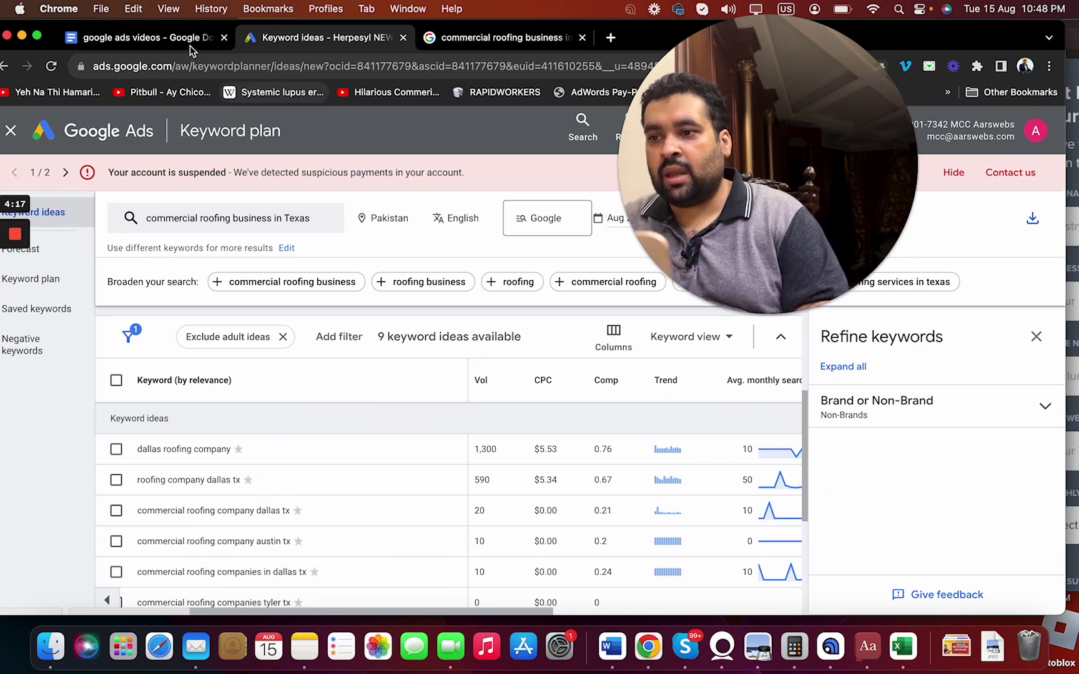
Step: Copy 'Texas' from the document title and search it on Google in a new tab
{"action": "left_click", "coordinate": [148, 37]}
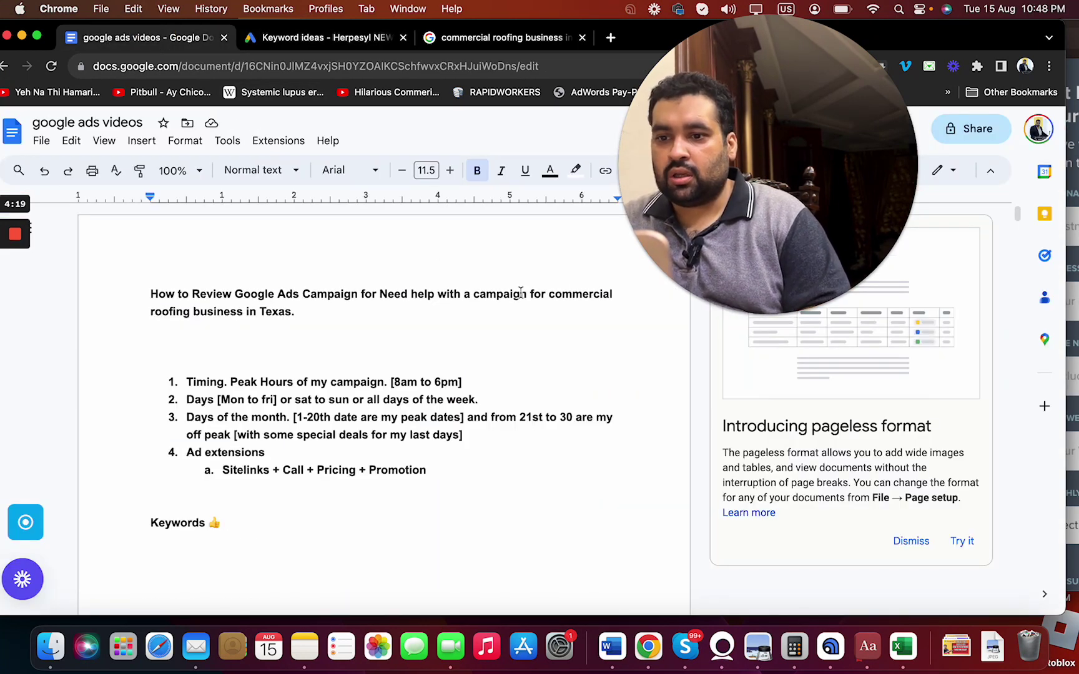
{"action": "left_click_drag", "start_coordinate": [260, 311], "coordinate": [293, 313]}
{"action": "key", "text": "super+c"}
{"action": "key", "text": "super+t"}
{"action": "key", "text": "super+v"}
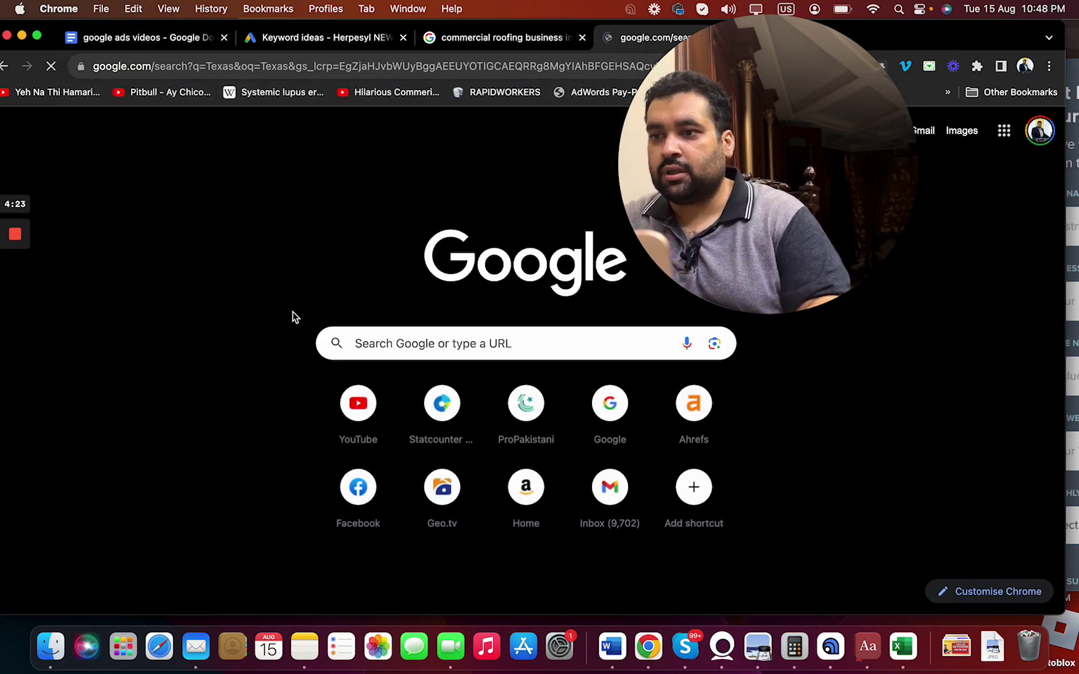
{"action": "key", "text": "Return"}
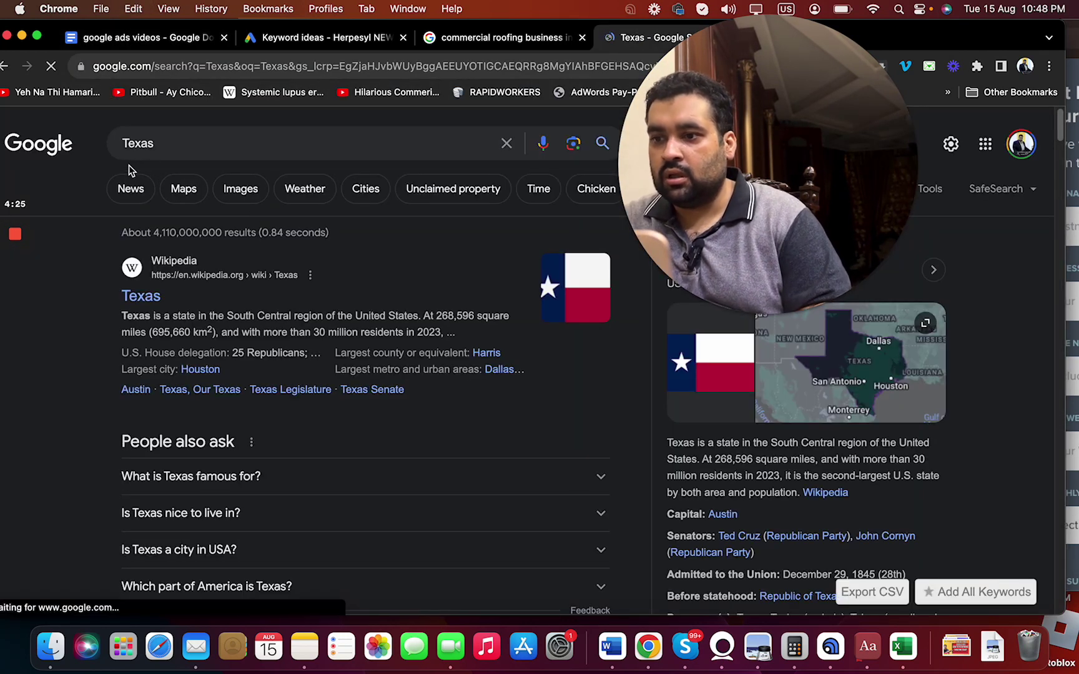
Step: Refine the search to 'cities in Texas' and open the Texas Cities by Population result
{"action": "left_click", "coordinate": [124, 144]}
{"action": "type", "text": "cities in"}
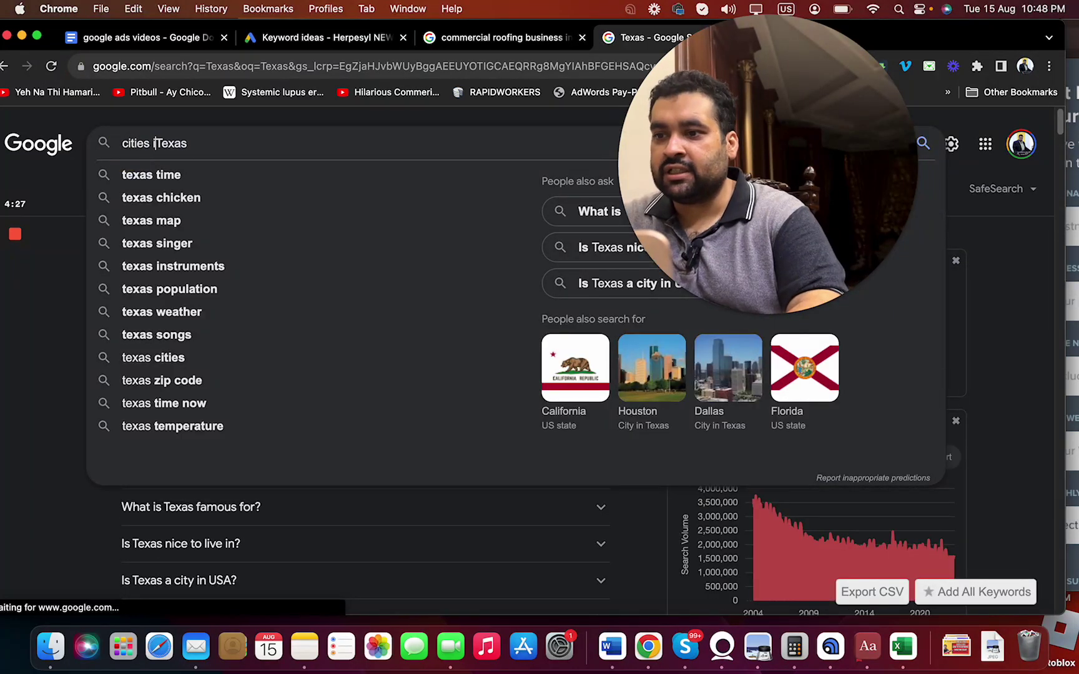
{"action": "key", "text": "Return"}
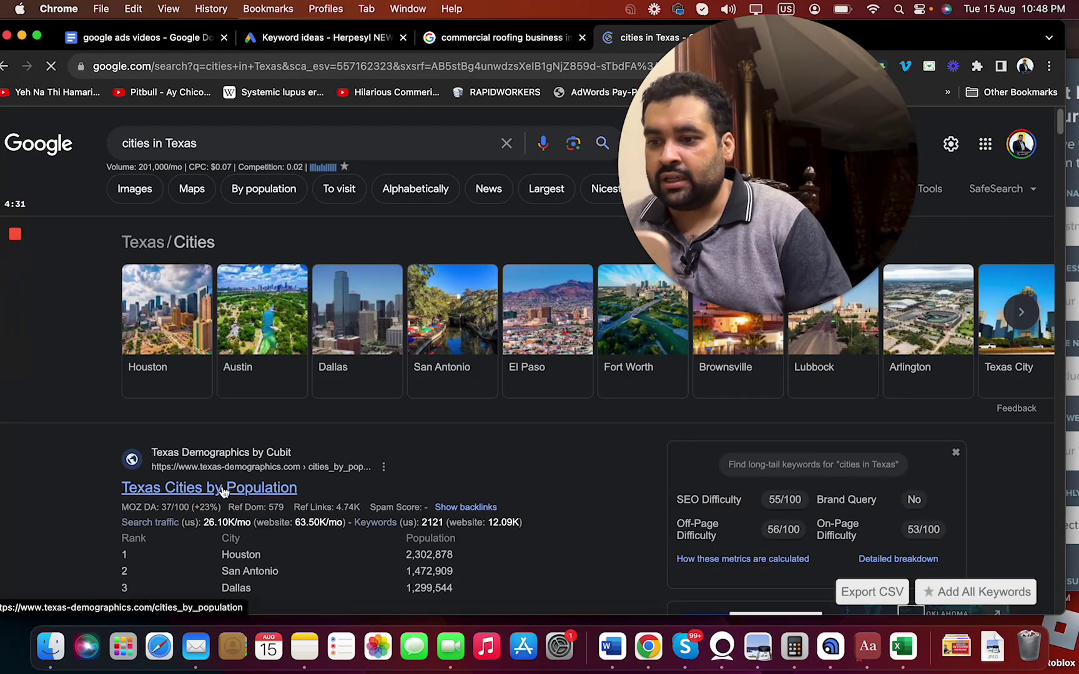
{"action": "left_click", "coordinate": [222, 488]}
Step: Below the Sitelinks line, type item 5 'Create a Specific campaign for each city.'
{"action": "left_click", "coordinate": [147, 38]}
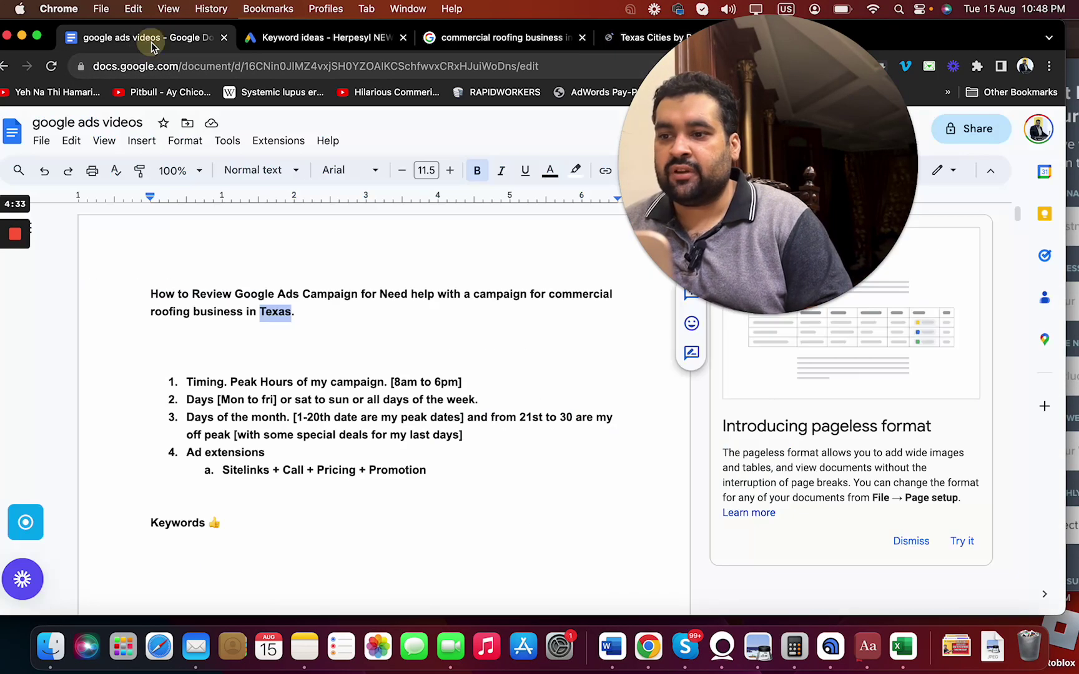
{"action": "left_click", "coordinate": [449, 498]}
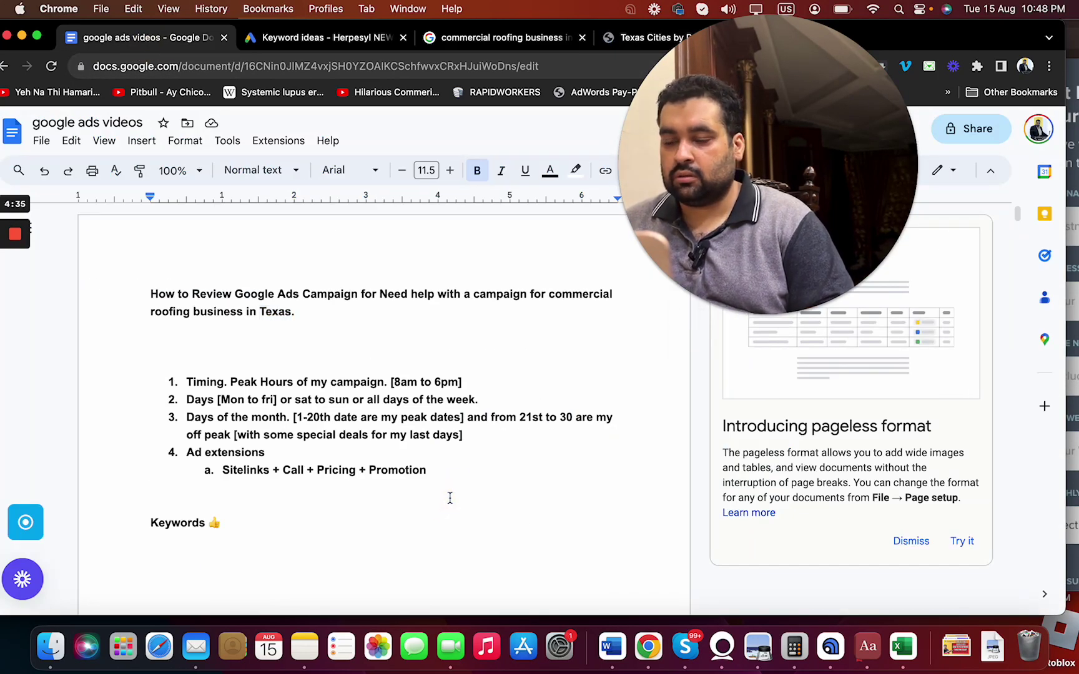
{"action": "left_click", "coordinate": [447, 475]}
{"action": "key", "text": "Return"}
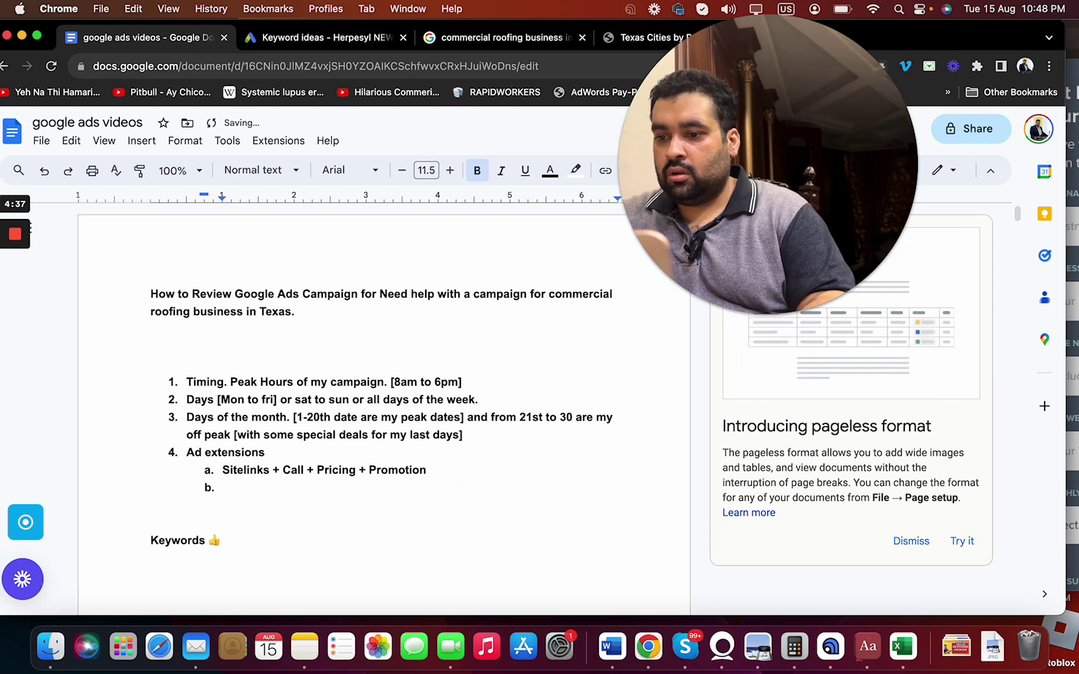
{"action": "type", "text": "Create"}
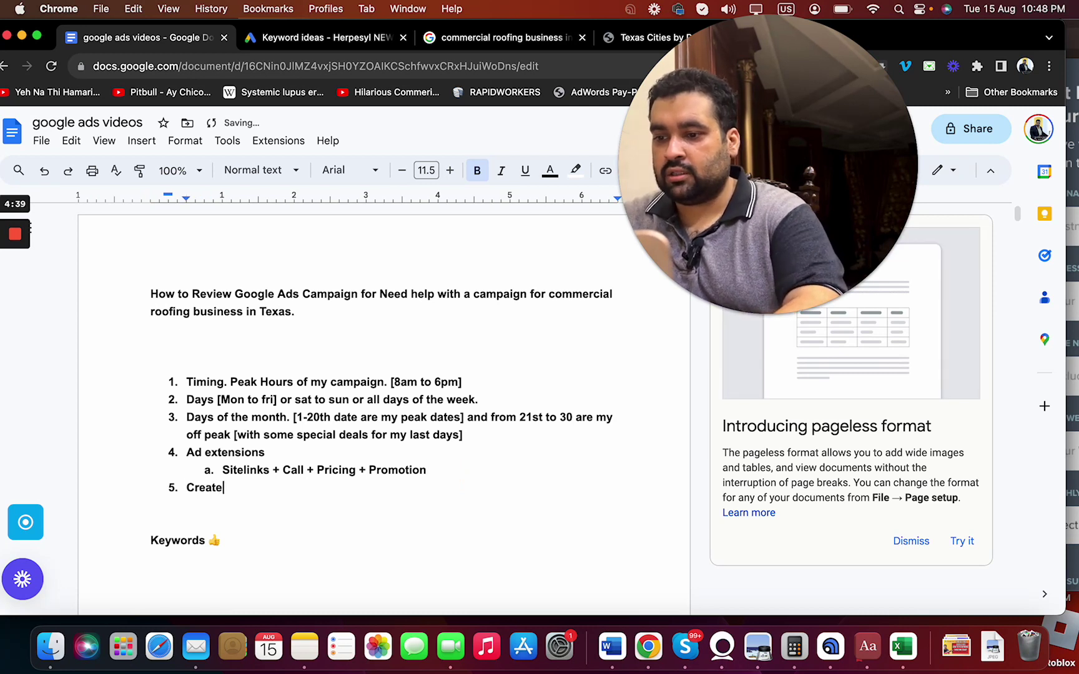
{"action": "type", "text": " a Specific camp"}
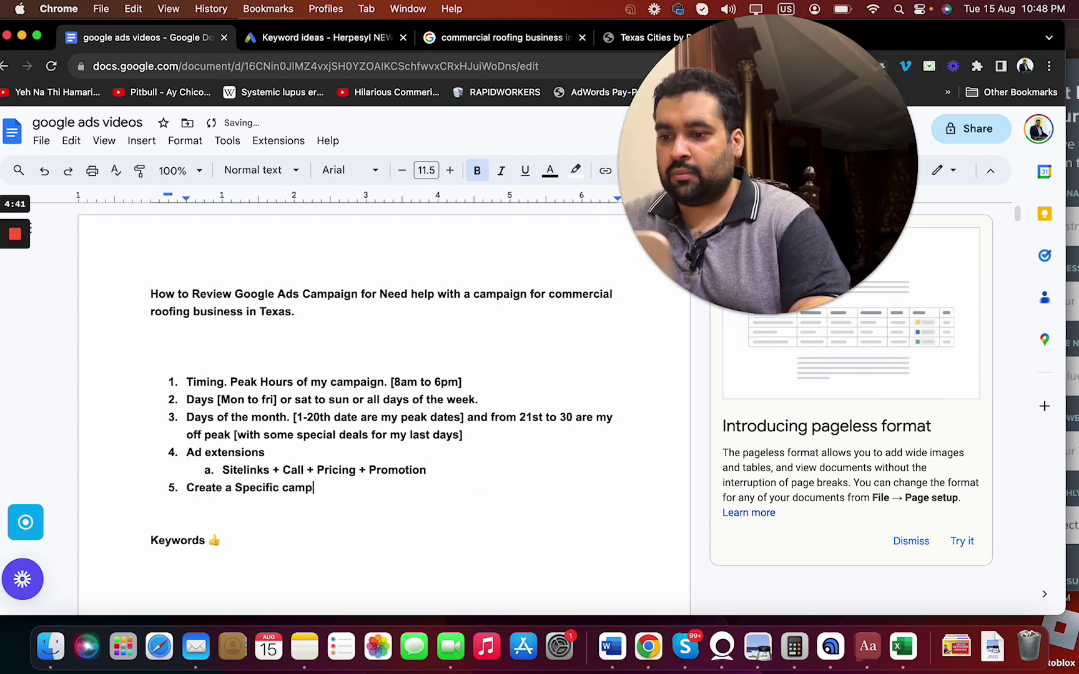
{"action": "type", "text": "aign for each city."}
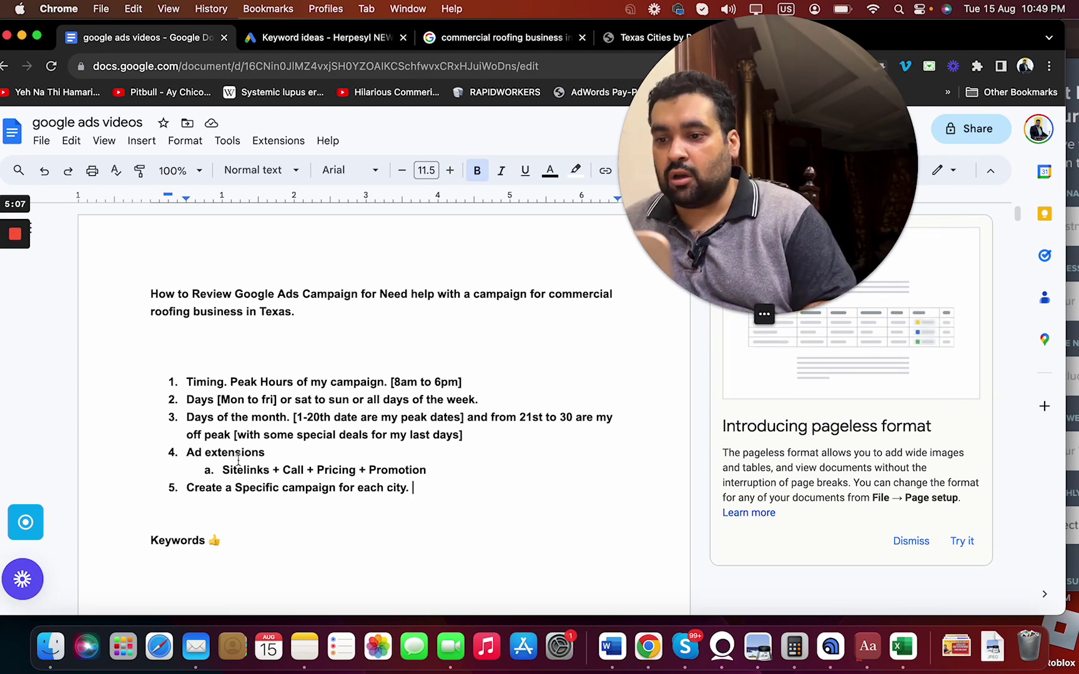
Step: After glancing at the keyword ideas, start a new line under 'Keywords 👍'
{"action": "left_click", "coordinate": [340, 38]}
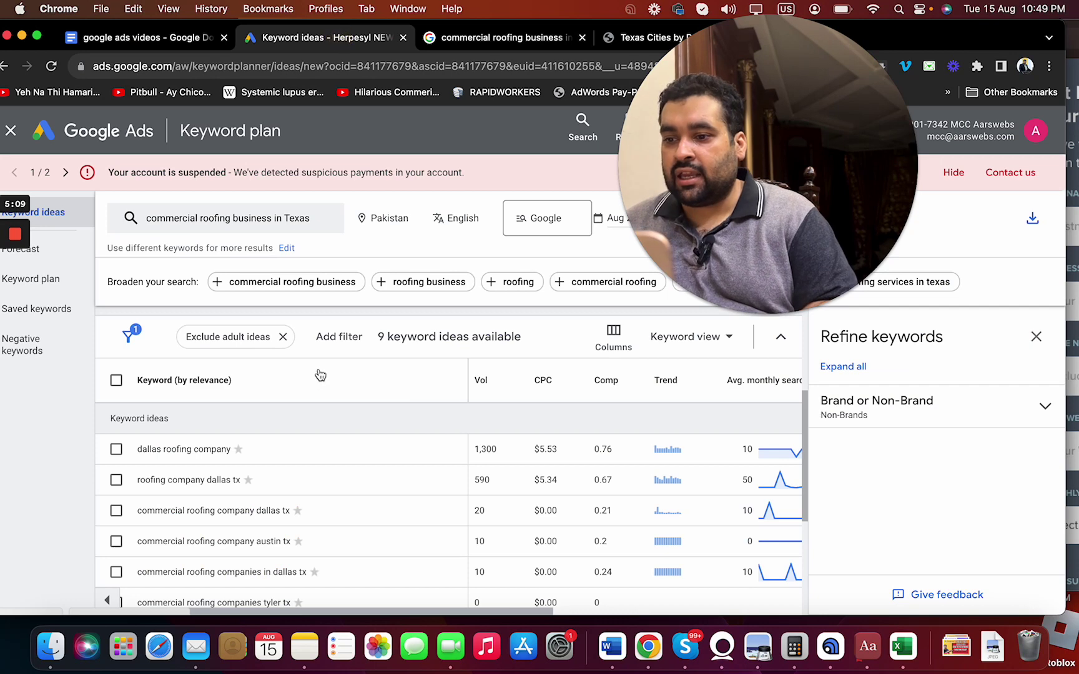
{"action": "left_click", "coordinate": [166, 42]}
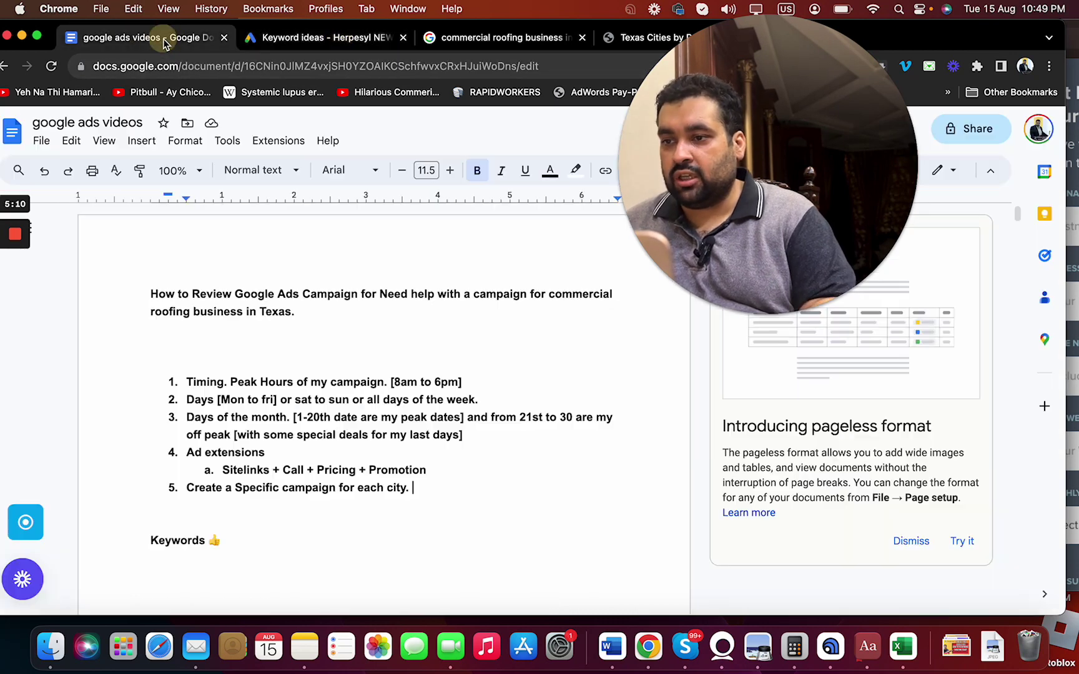
{"action": "left_click", "coordinate": [272, 538]}
{"action": "key", "text": "Return"}
{"action": "key", "text": "Return"}
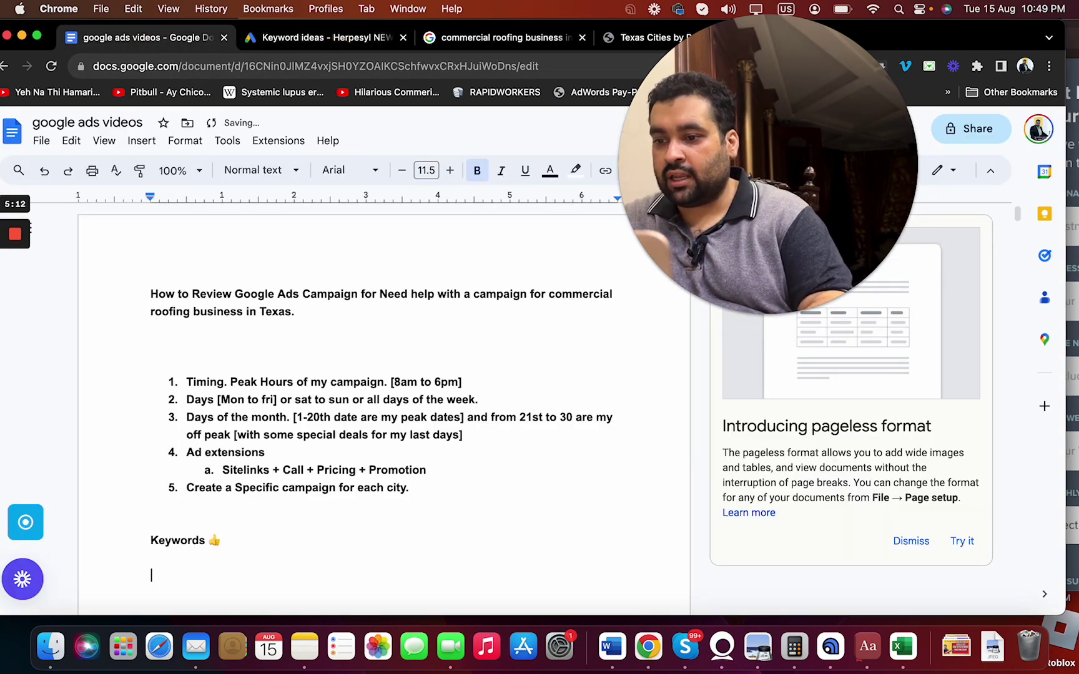
Step: List 'city name + roofing company' and 'roofing company near me.', then type 'Google Local Search Result Ad'
{"action": "left_click", "coordinate": [284, 37]}
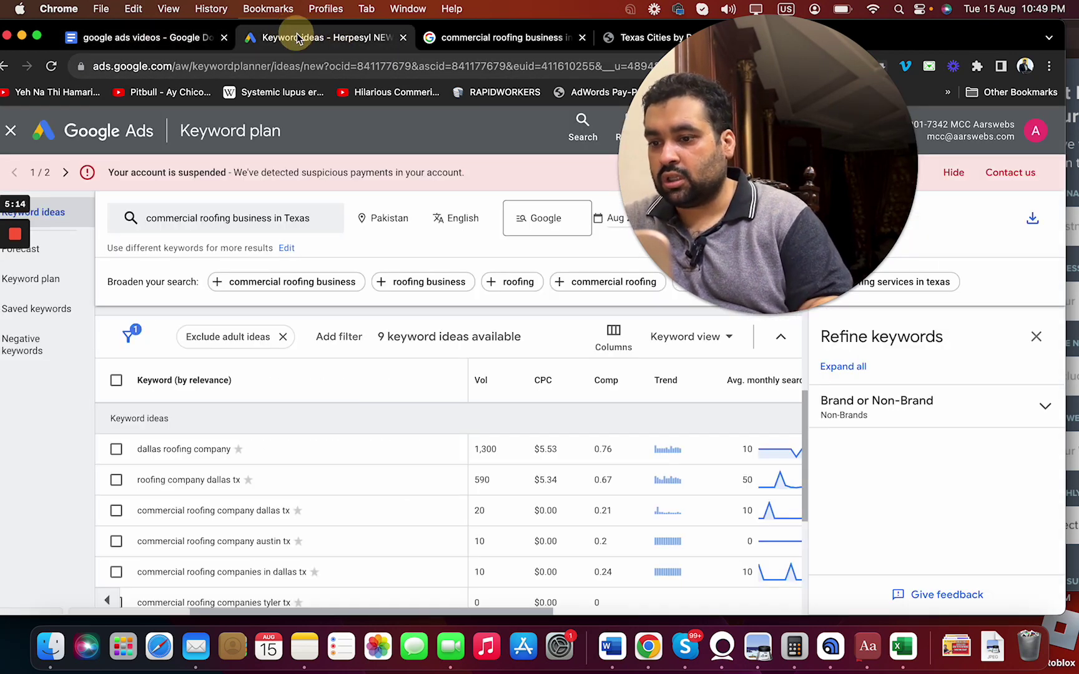
{"action": "left_click", "coordinate": [148, 48]}
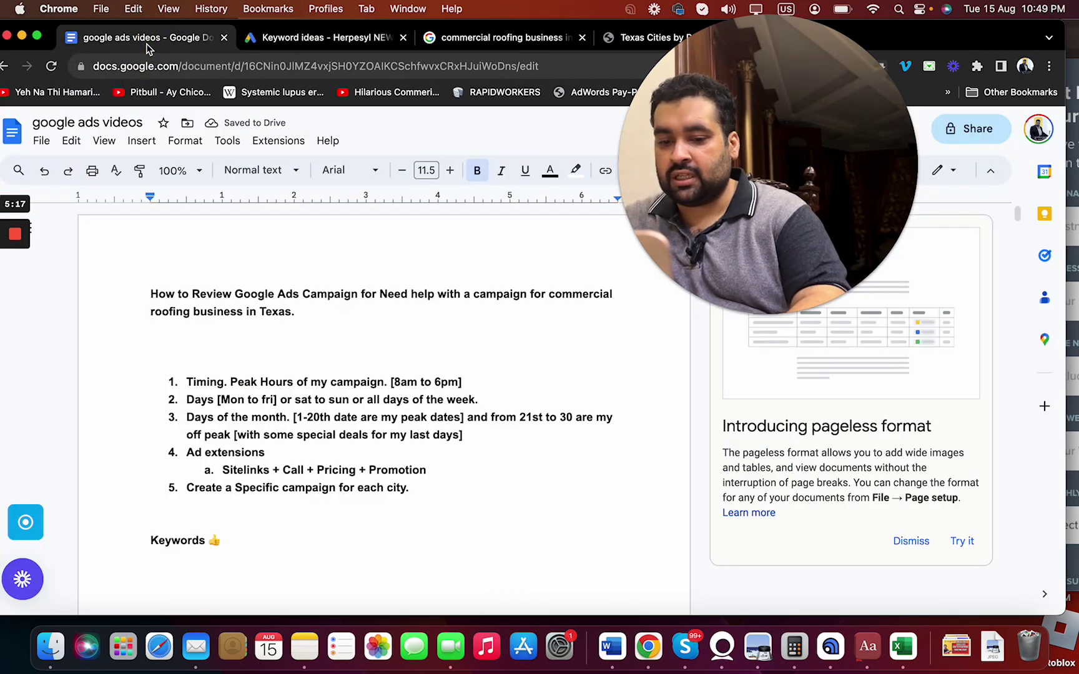
{"action": "type", "text": "city name + r"}
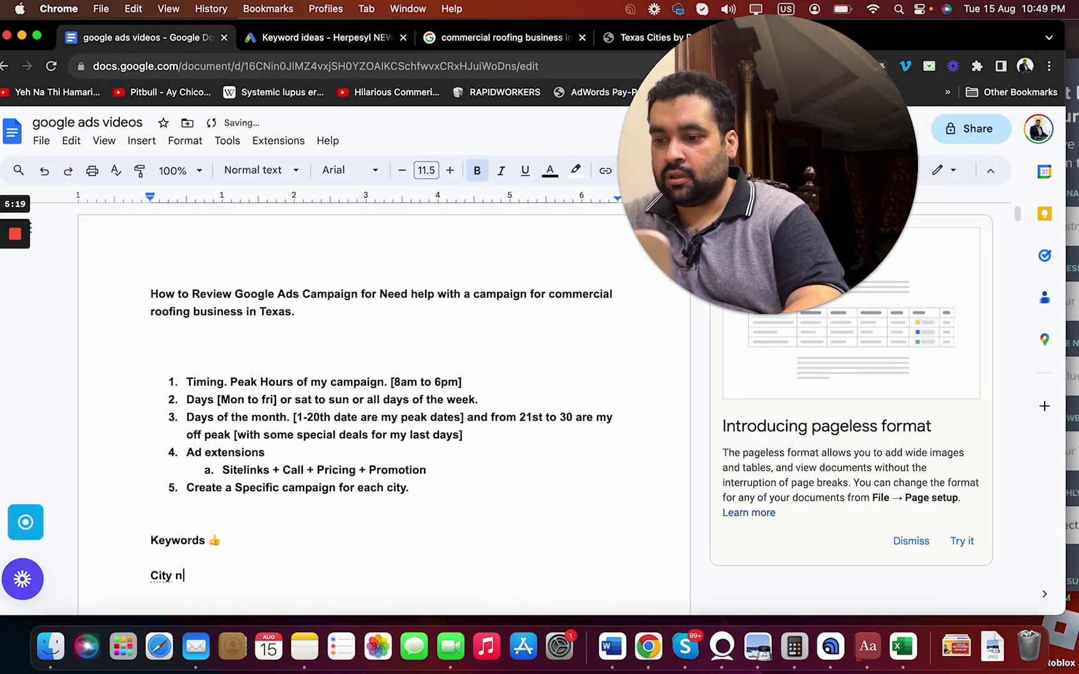
{"action": "type", "text": "oofing company"}
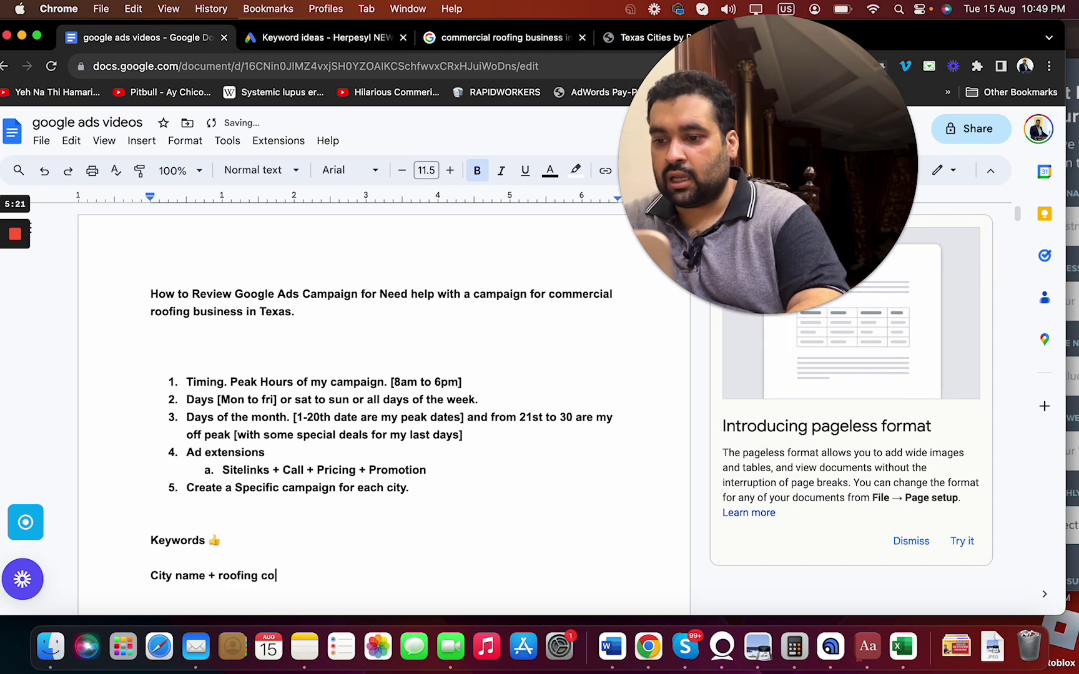
{"action": "key", "text": "Return"}
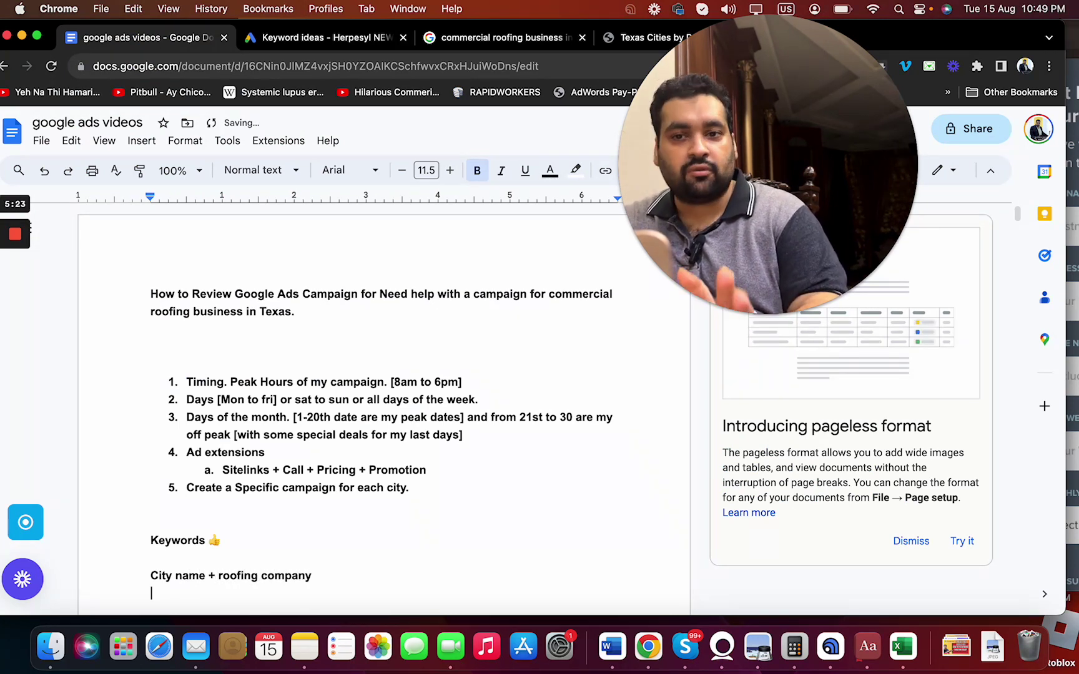
{"action": "type", "text": "r"}
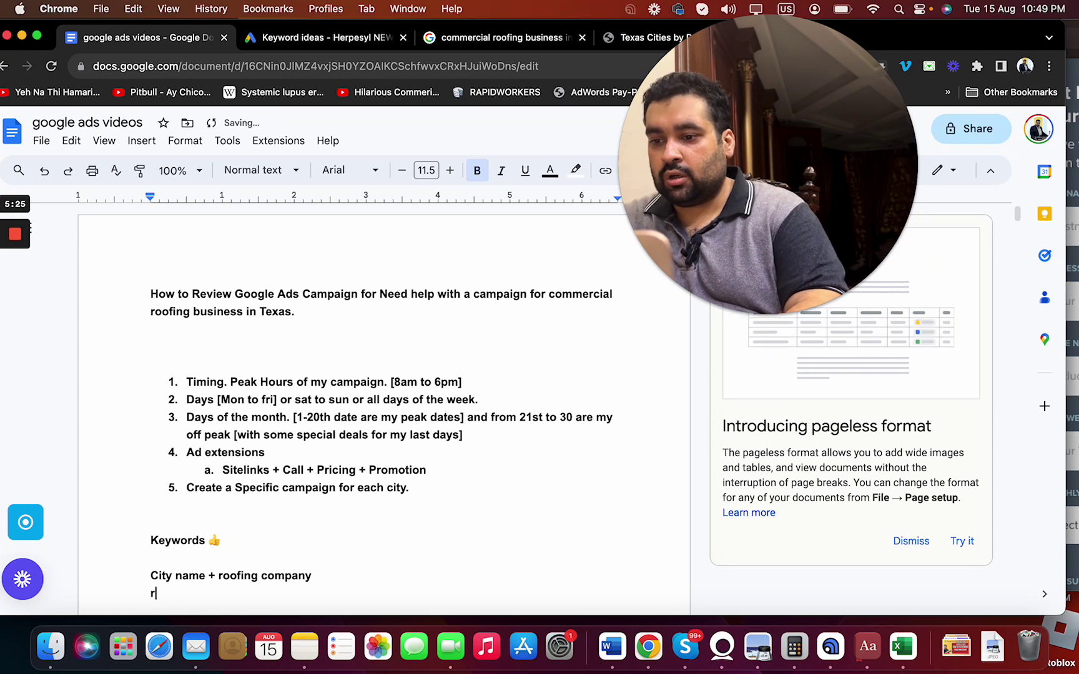
{"action": "type", "text": "oofing company ne"}
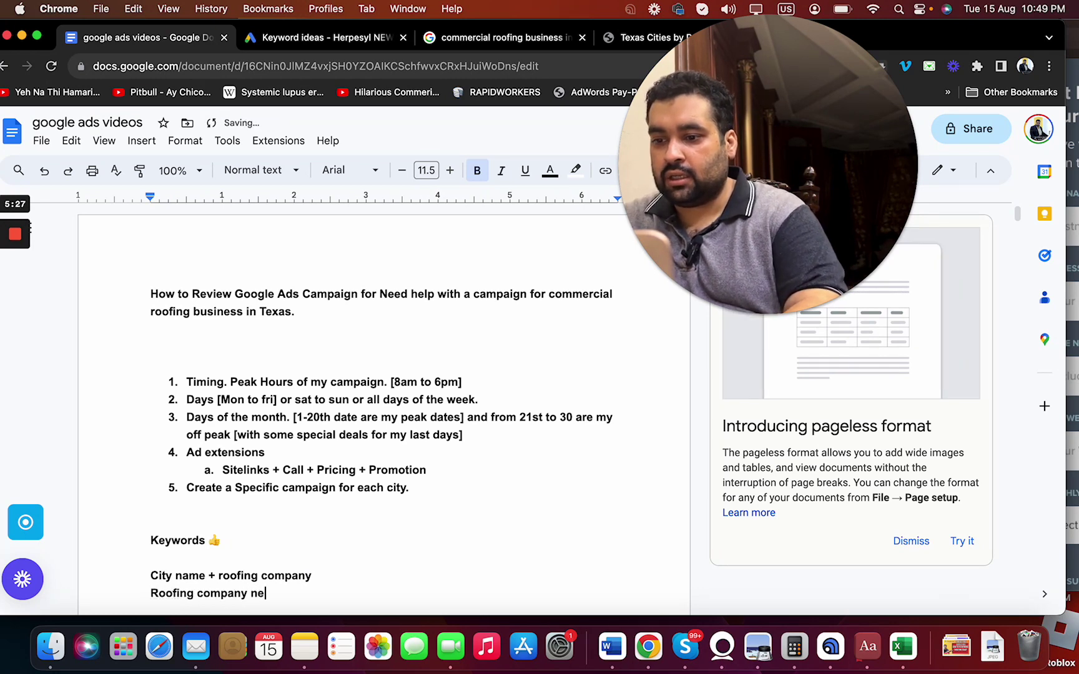
{"action": "type", "text": "ar me."}
{"action": "key", "text": "Return"}
{"action": "key", "text": "Return"}
{"action": "type", "text": "Googl"}
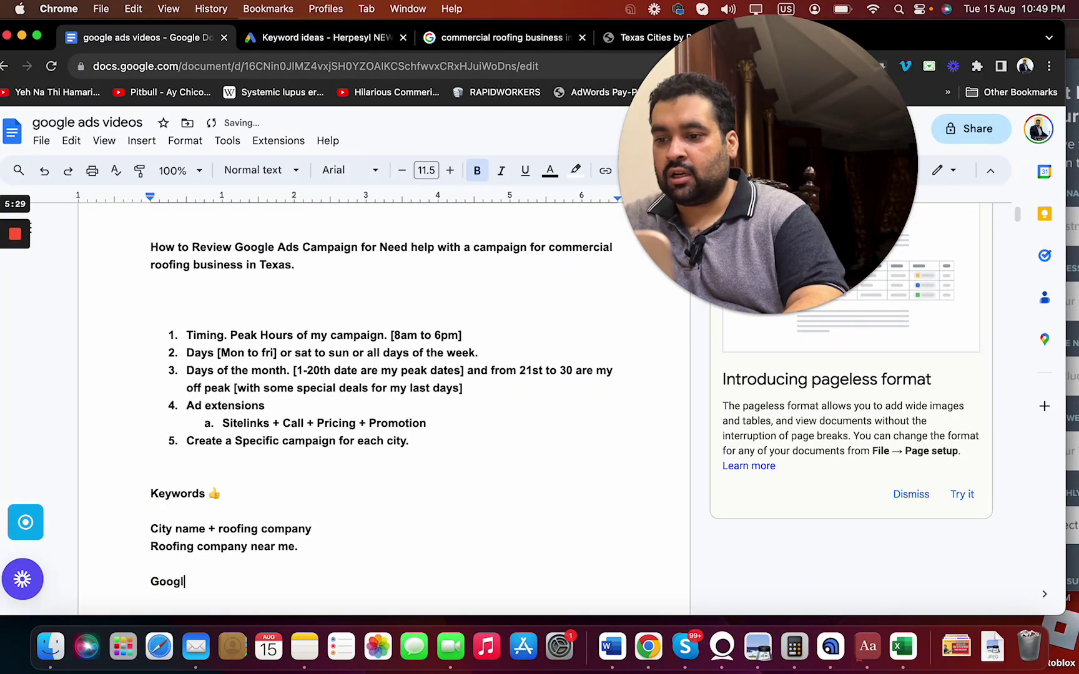
{"action": "type", "text": "e Local Search"}
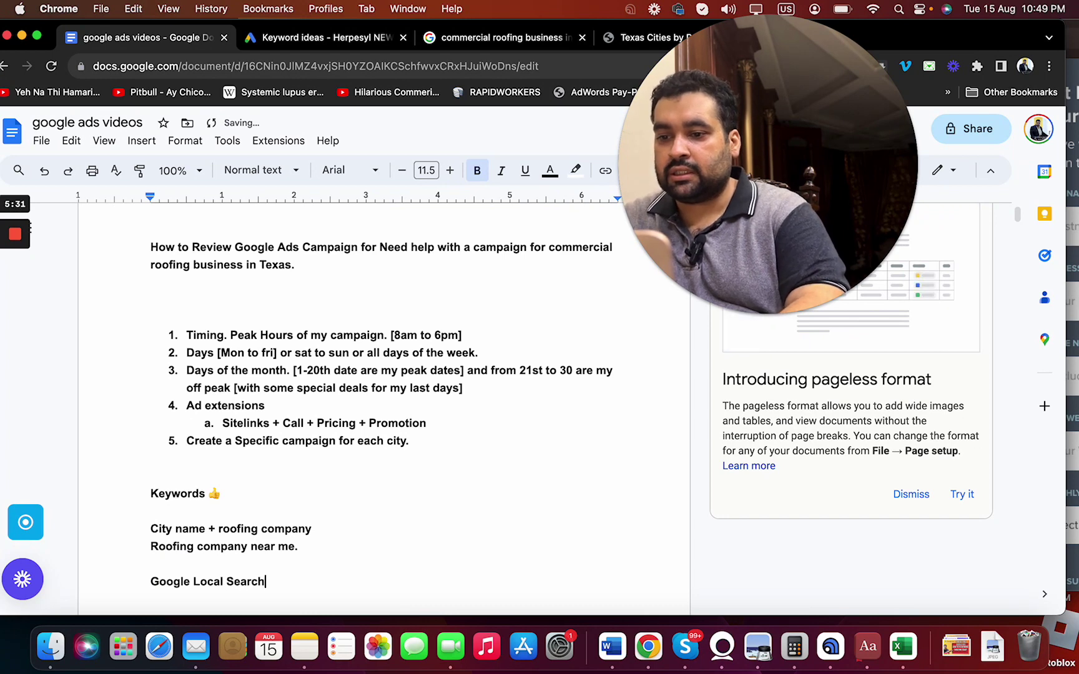
{"action": "type", "text": " Result Ads."}
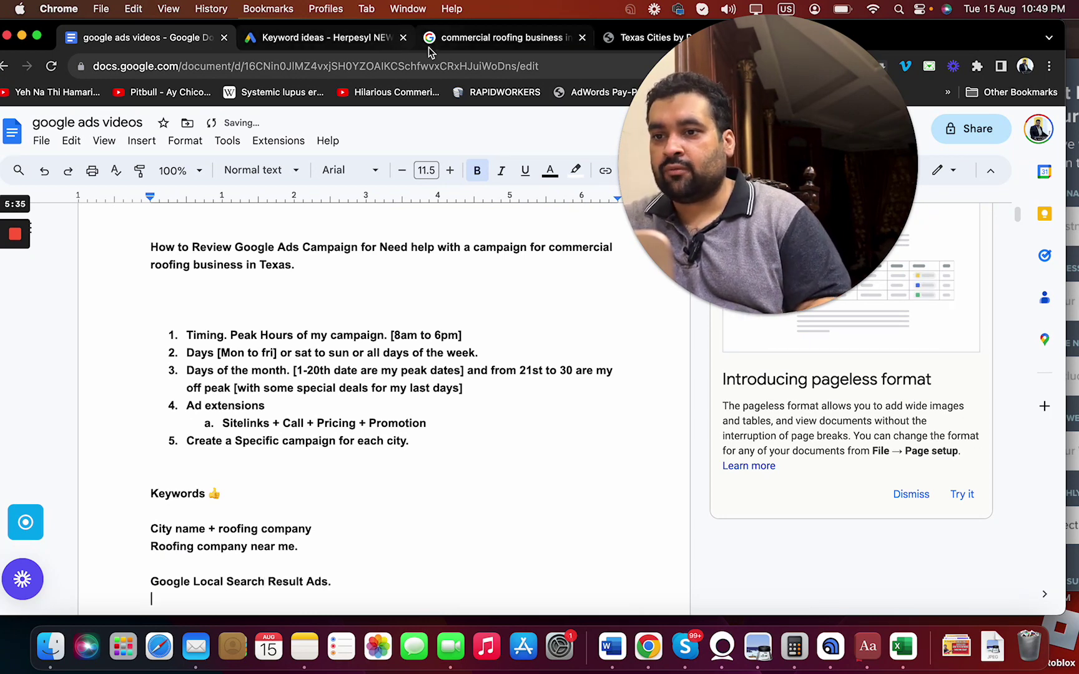
Step: Change the Google search from 'in Texas' to 'commercial roofing business near me' and scroll to the Businesses map pack
{"action": "left_click", "coordinate": [432, 47]}
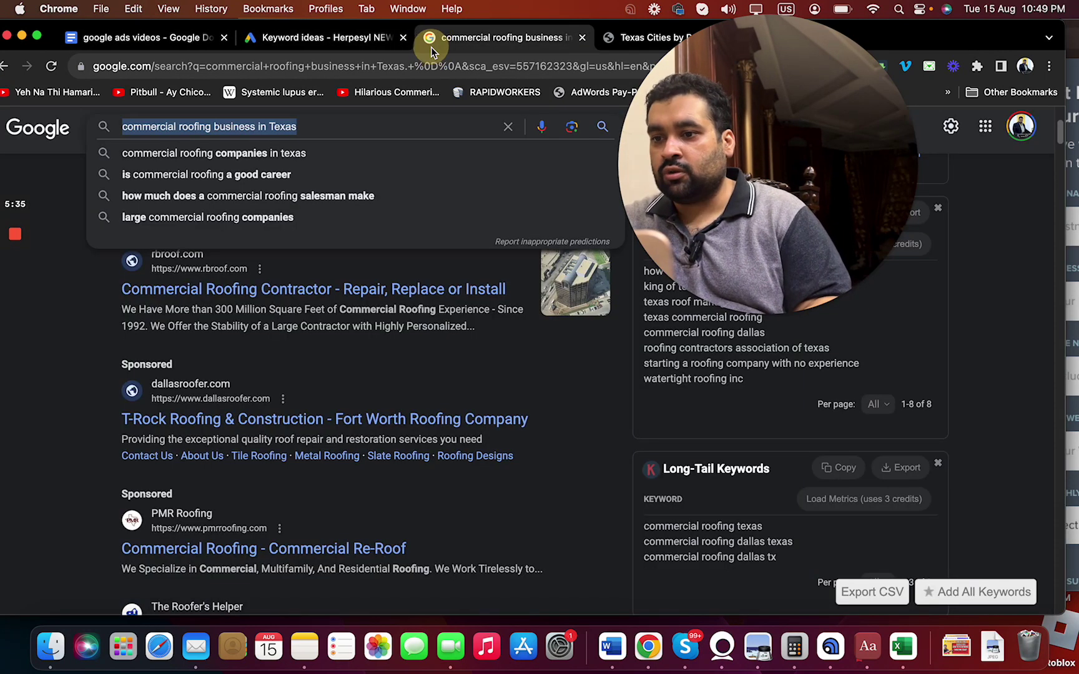
{"action": "left_click", "coordinate": [47, 391]}
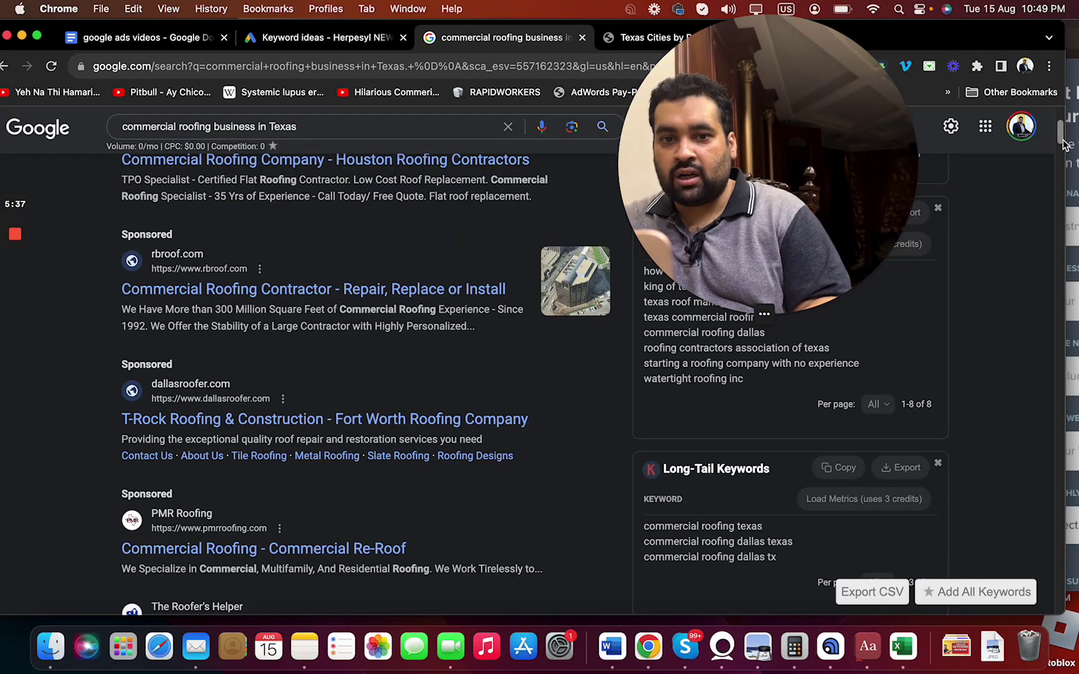
{"action": "left_click_drag", "start_coordinate": [1063, 144], "coordinate": [1060, 113]}
{"action": "left_click_drag", "start_coordinate": [273, 142], "coordinate": [349, 142]}
{"action": "key", "text": "BackSpace"}
{"action": "type", "text": "near me"}
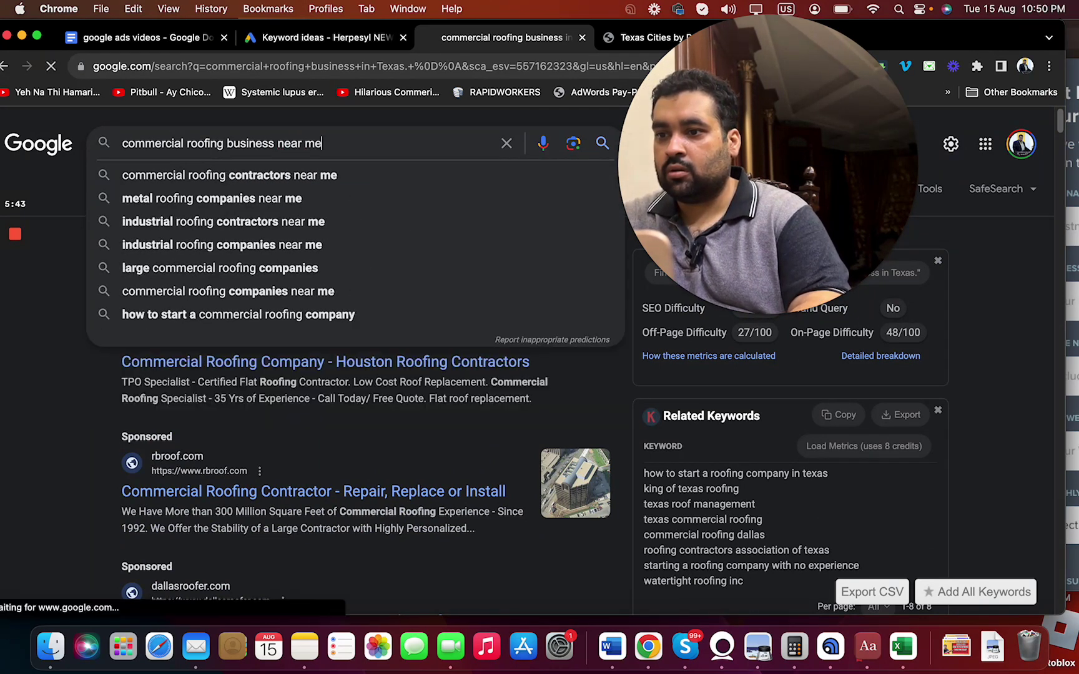
{"action": "key", "text": "Return"}
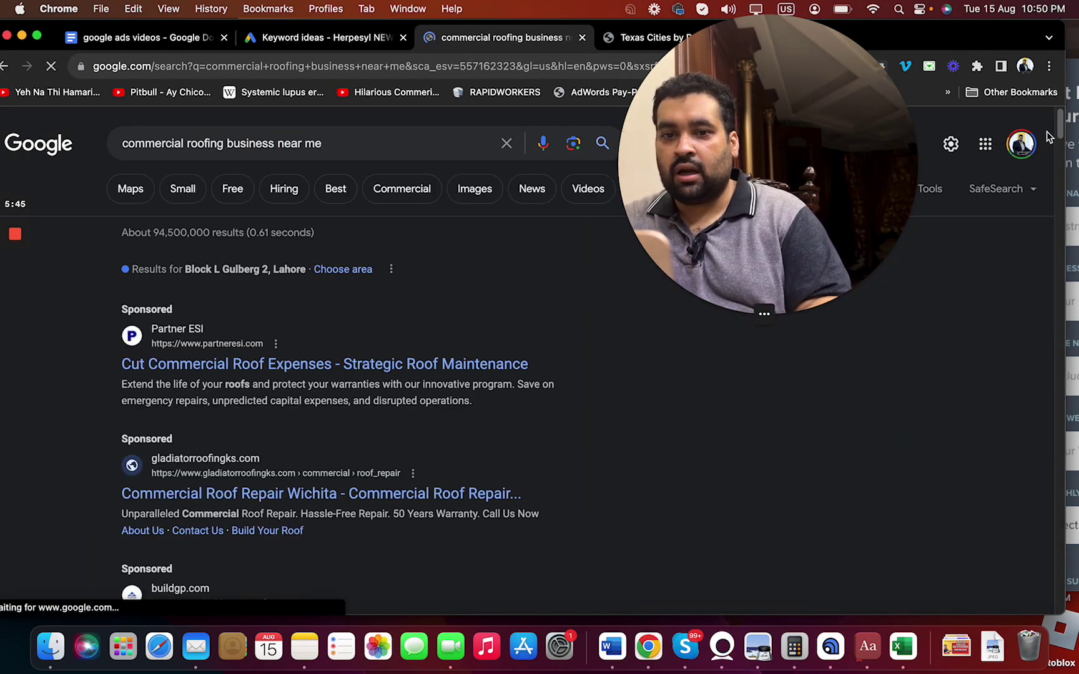
{"action": "left_click_drag", "start_coordinate": [1052, 134], "coordinate": [1056, 172]}
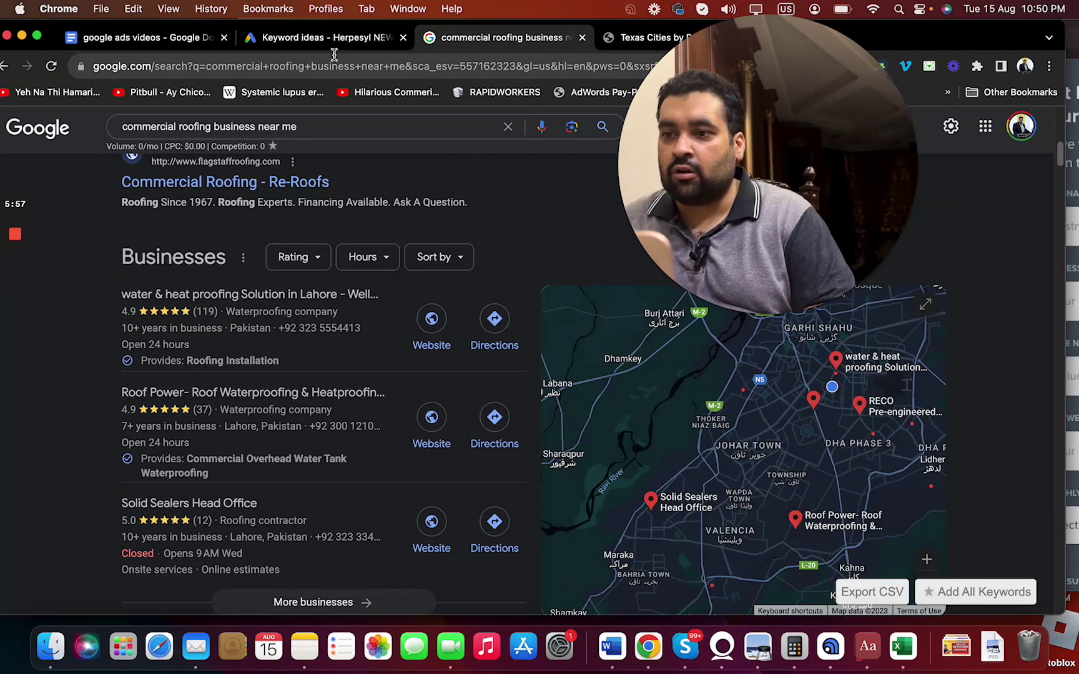
Step: Type a new 'Search terms.' line under 'Google Local Search Result Ads.' in the outline
{"action": "left_click", "coordinate": [159, 39]}
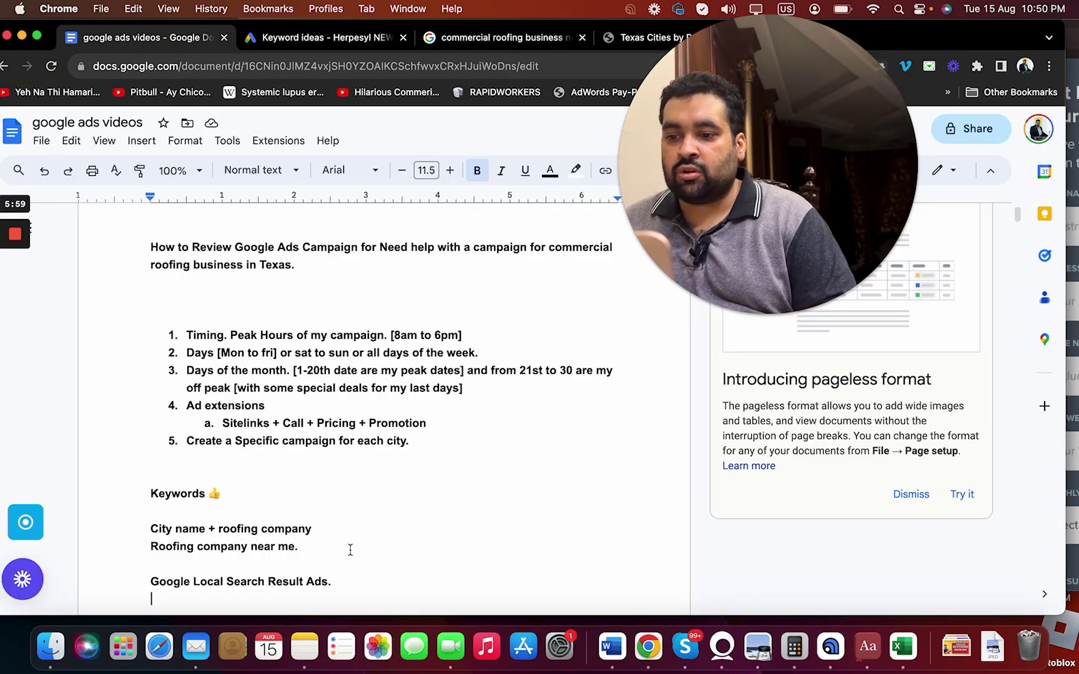
{"action": "key", "text": "Return"}
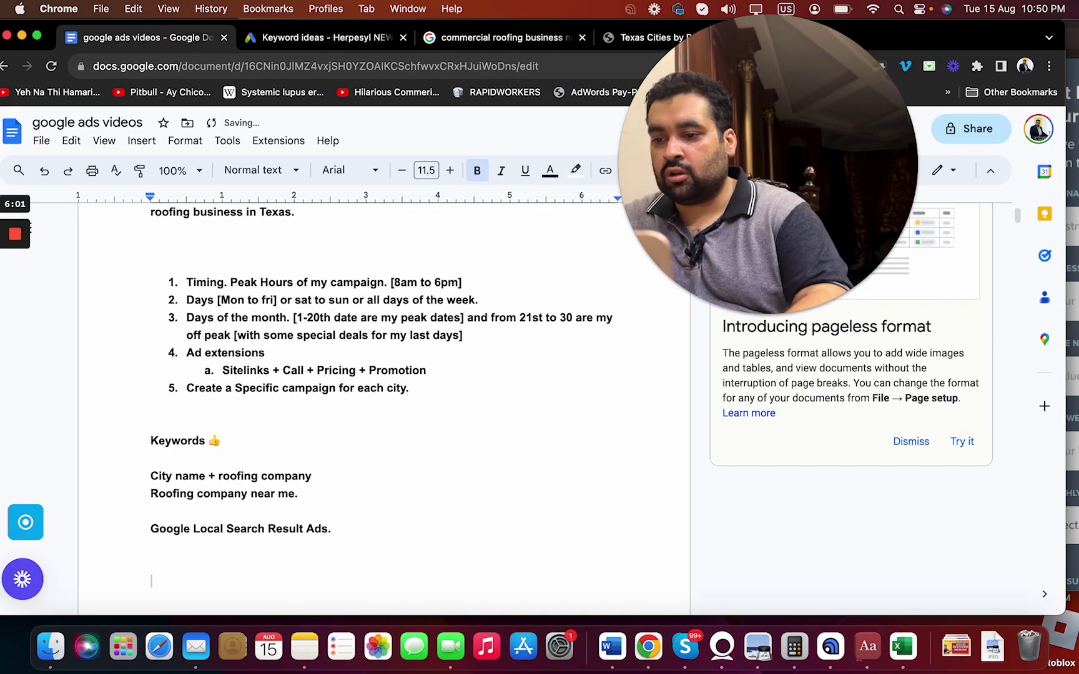
{"action": "type", "text": "Search te"}
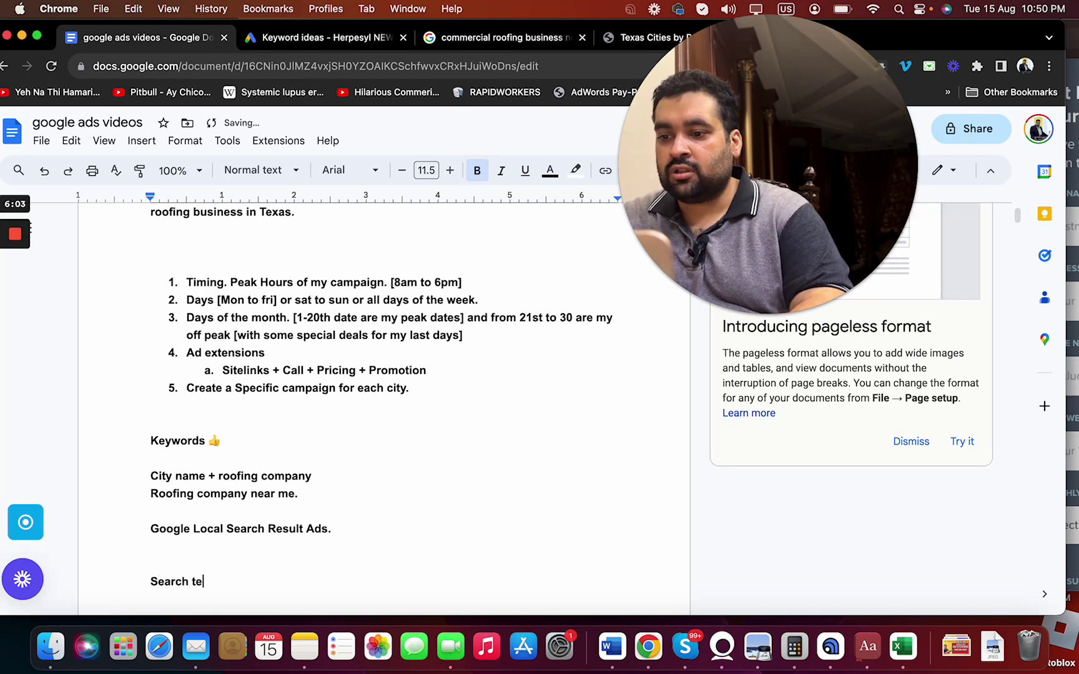
{"action": "type", "text": "rms."}
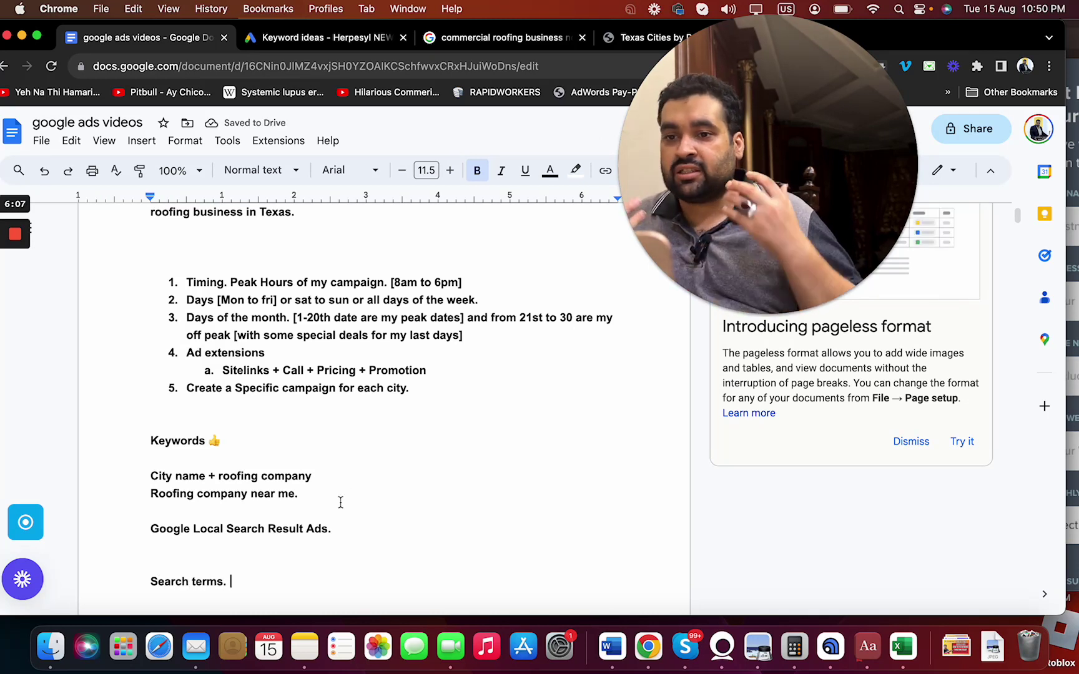
{"action": "left_click", "coordinate": [361, 39]}
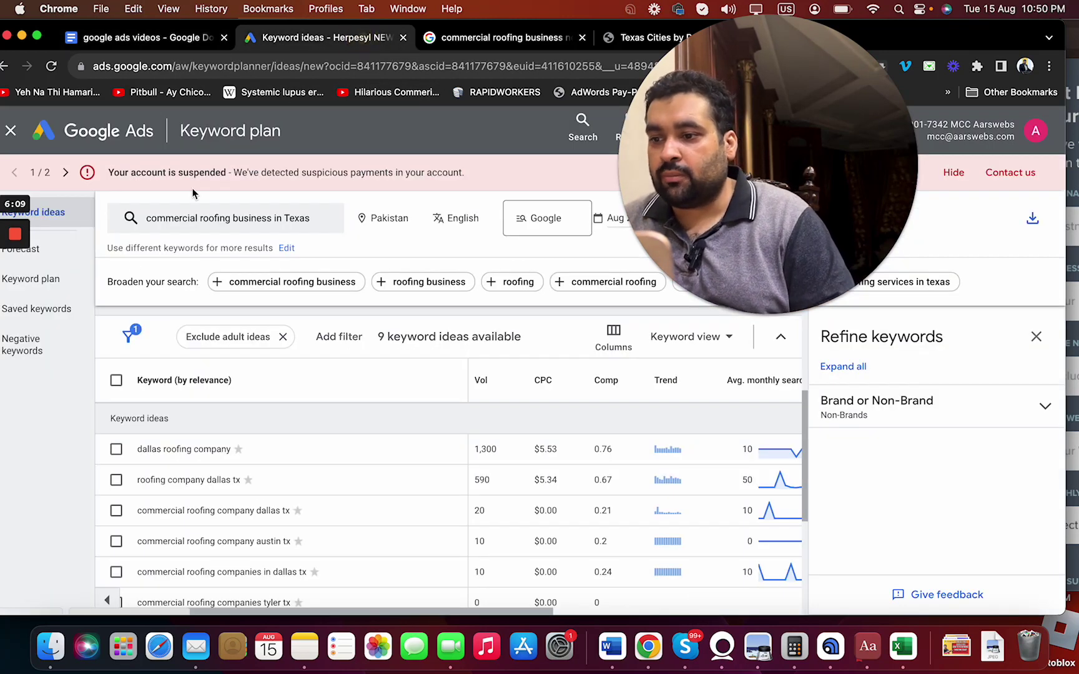
Step: Leave Keyword Planner and browse the Ads account's Keywords, Search terms and Negative keywords pages
{"action": "left_click", "coordinate": [11, 133]}
{"action": "left_click", "coordinate": [19, 131]}
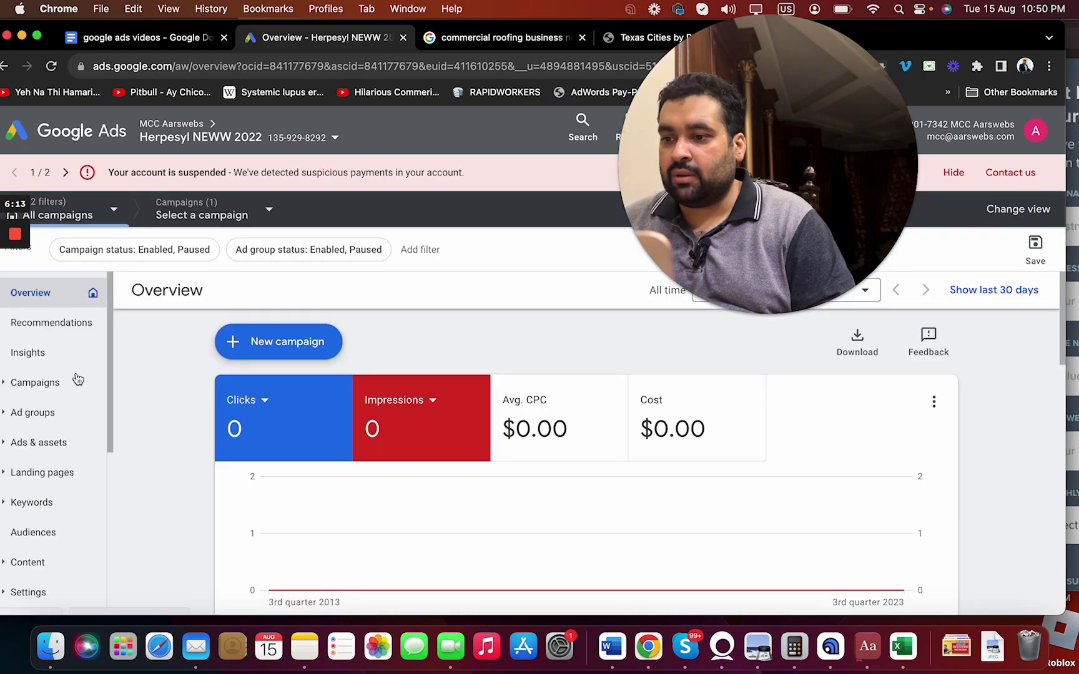
{"action": "left_click", "coordinate": [80, 392]}
{"action": "left_click", "coordinate": [65, 564]}
{"action": "scroll", "coordinate": [93, 412], "scroll_direction": "down", "scroll_amount": 3}
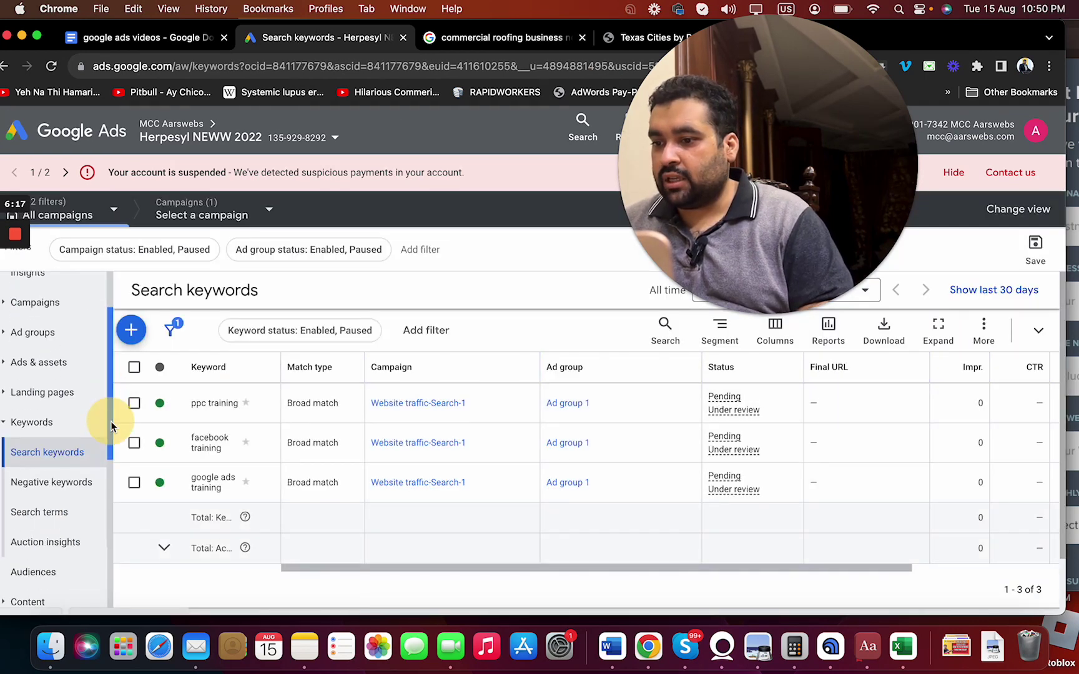
{"action": "left_click", "coordinate": [38, 512]}
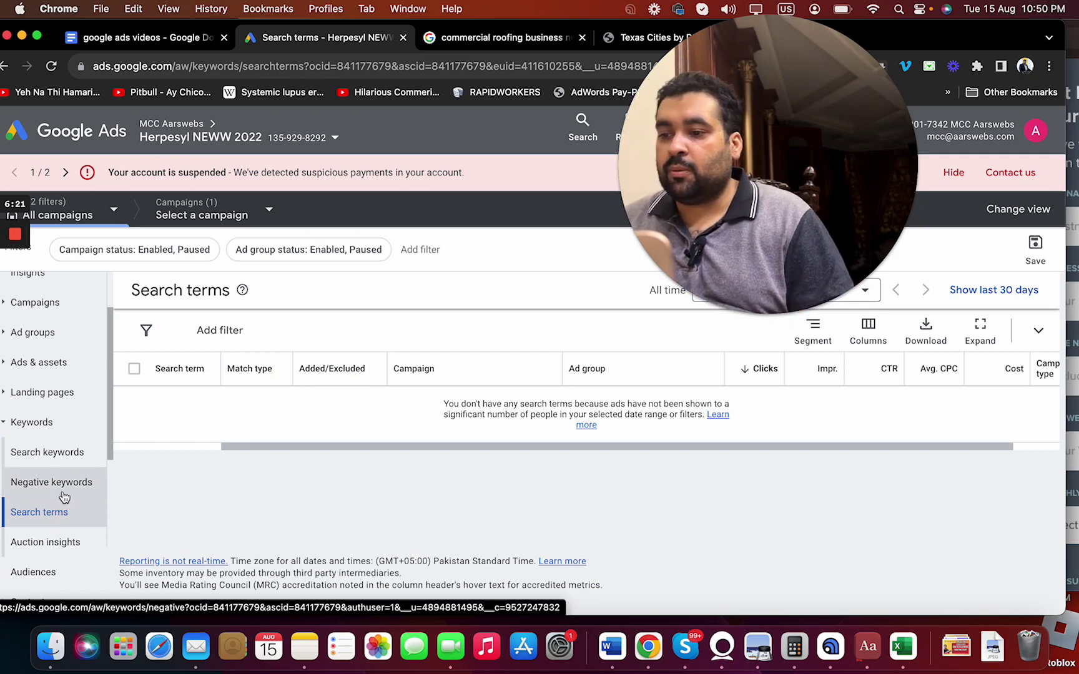
{"action": "left_click", "coordinate": [64, 496]}
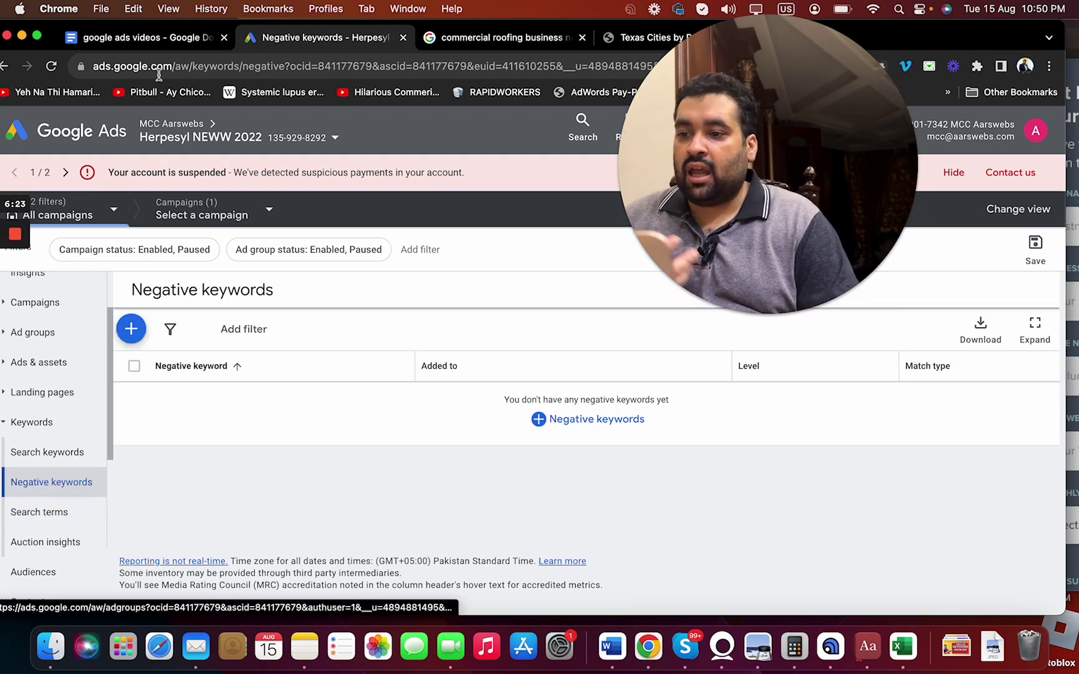
{"action": "left_click", "coordinate": [156, 39]}
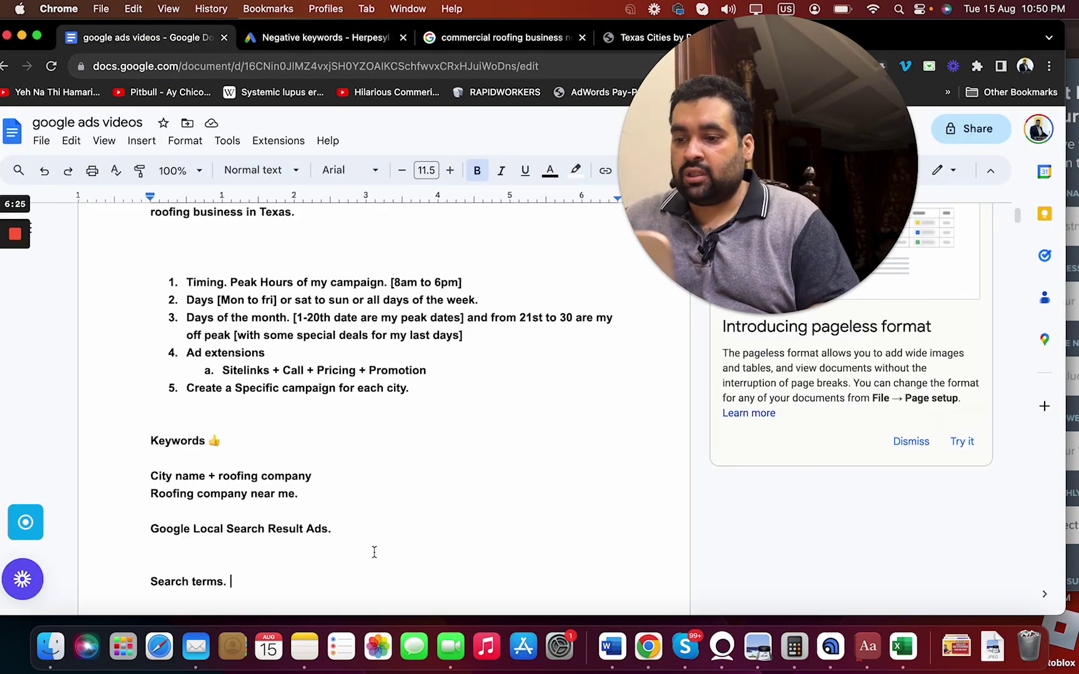
Step: Type 'Conversion Tracking Setup.' and 'Analytics.' on separate lines after 'Search terms.', adding blank lines below
{"action": "key", "text": "Return"}
{"action": "key", "text": "Return"}
{"action": "type", "text": "Conversio"}
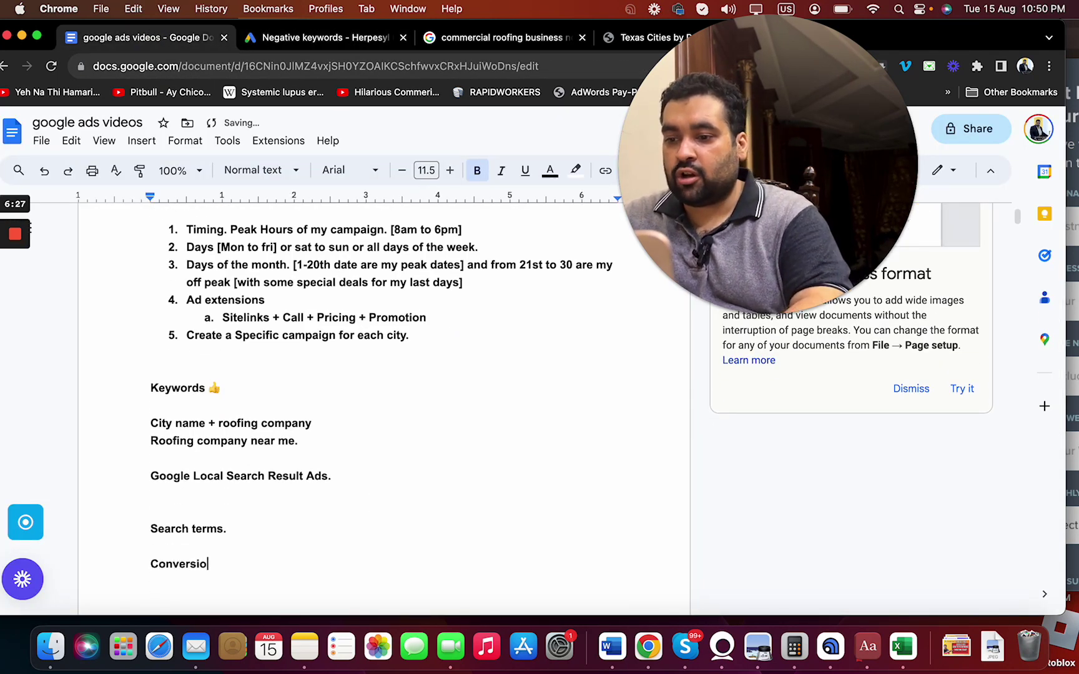
{"action": "type", "text": "n Tracking Se"}
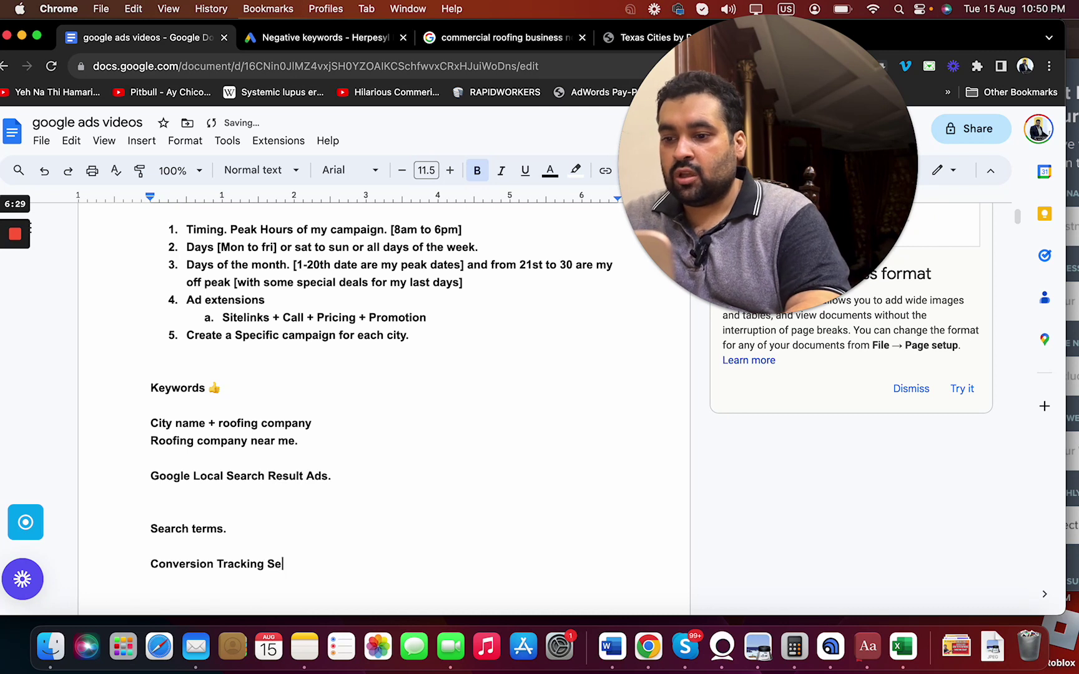
{"action": "type", "text": "tup."}
{"action": "key", "text": "Return"}
{"action": "key", "text": "Return"}
{"action": "type", "text": "Analytics."}
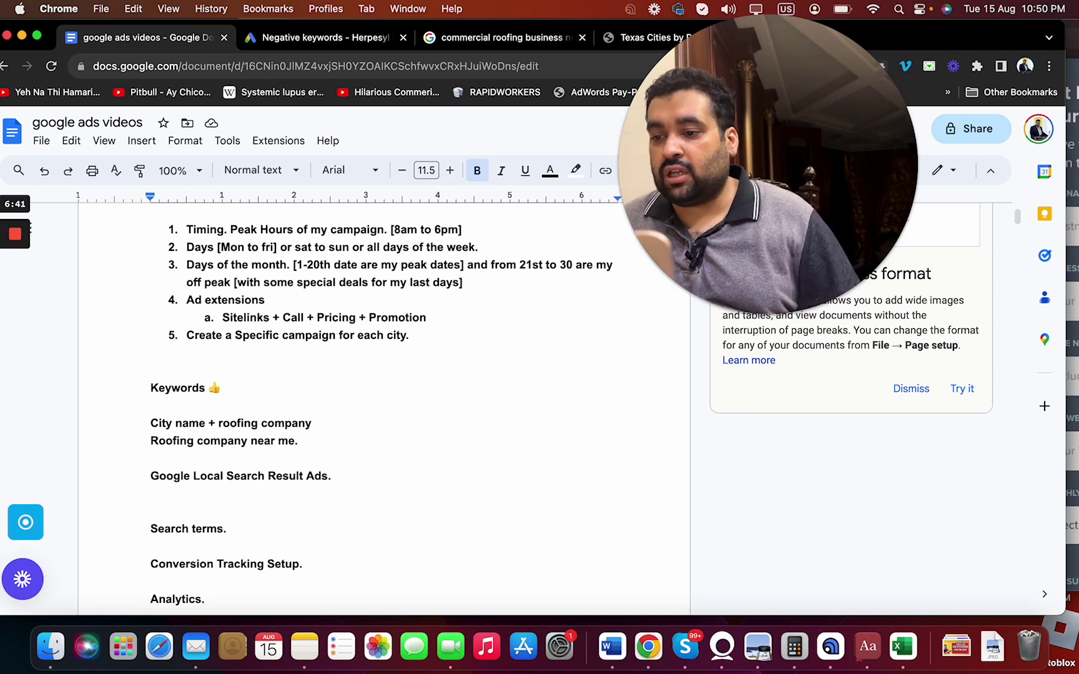
{"action": "key", "text": "Return"}
{"action": "key", "text": "Return"}
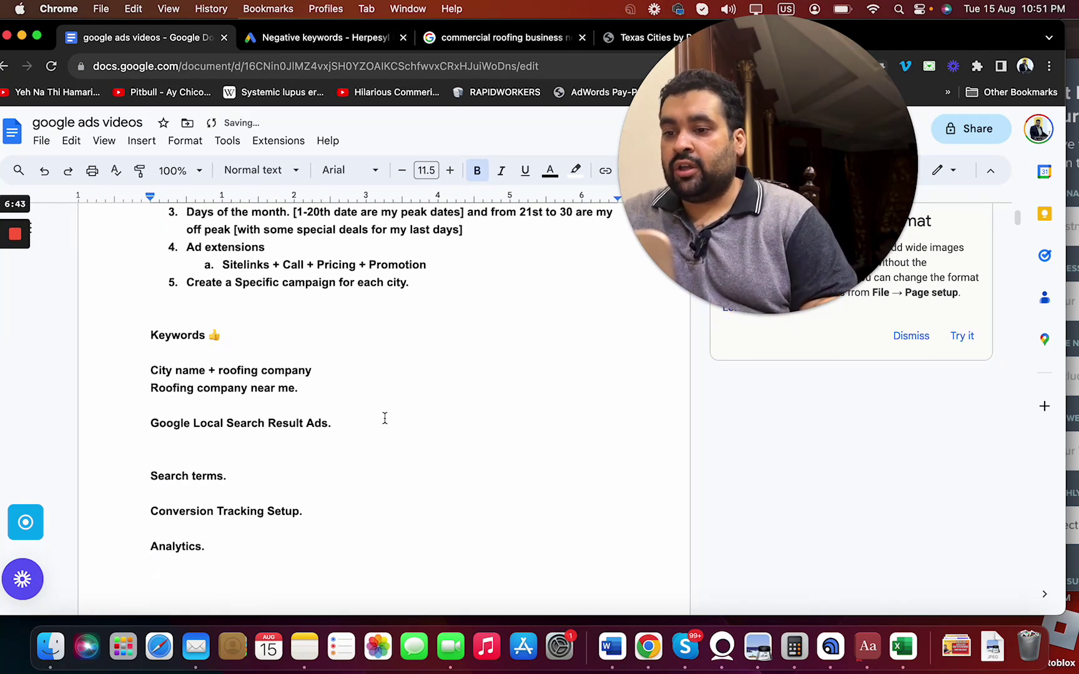
Step: Add a 'Call Campaigns' line and extend the city landing-page line with 'With High CTA/'
{"action": "key", "text": "Return"}
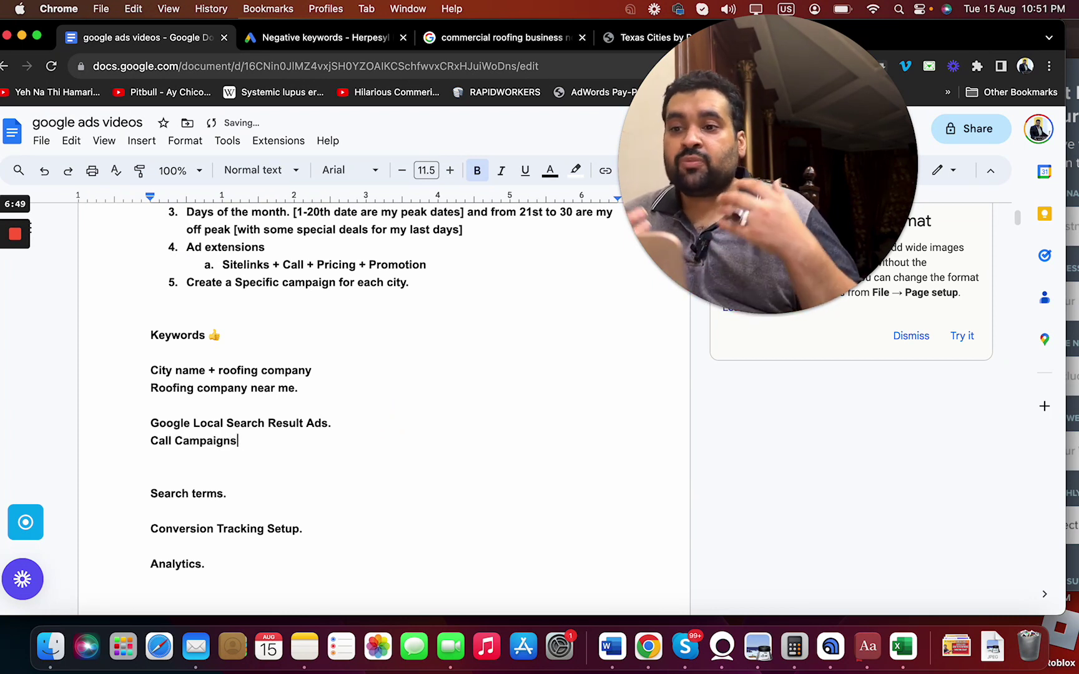
{"action": "key", "text": "Return"}
{"action": "key", "text": "Return"}
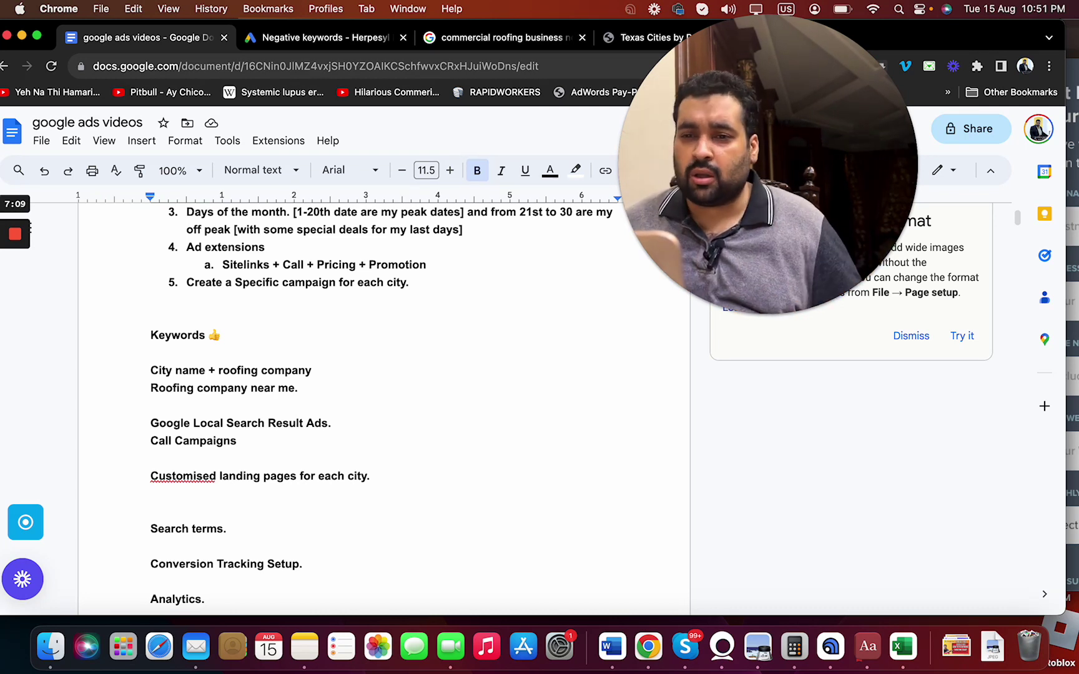
{"action": "type", "text": "With "}
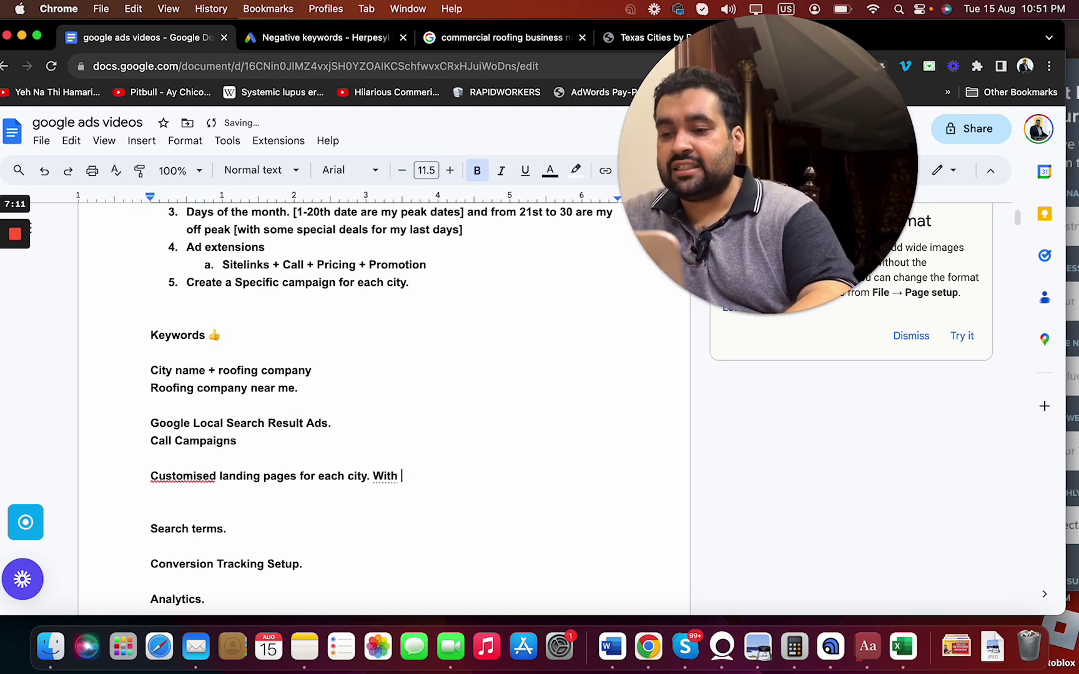
{"action": "type", "text": "hIGHigh CTA"}
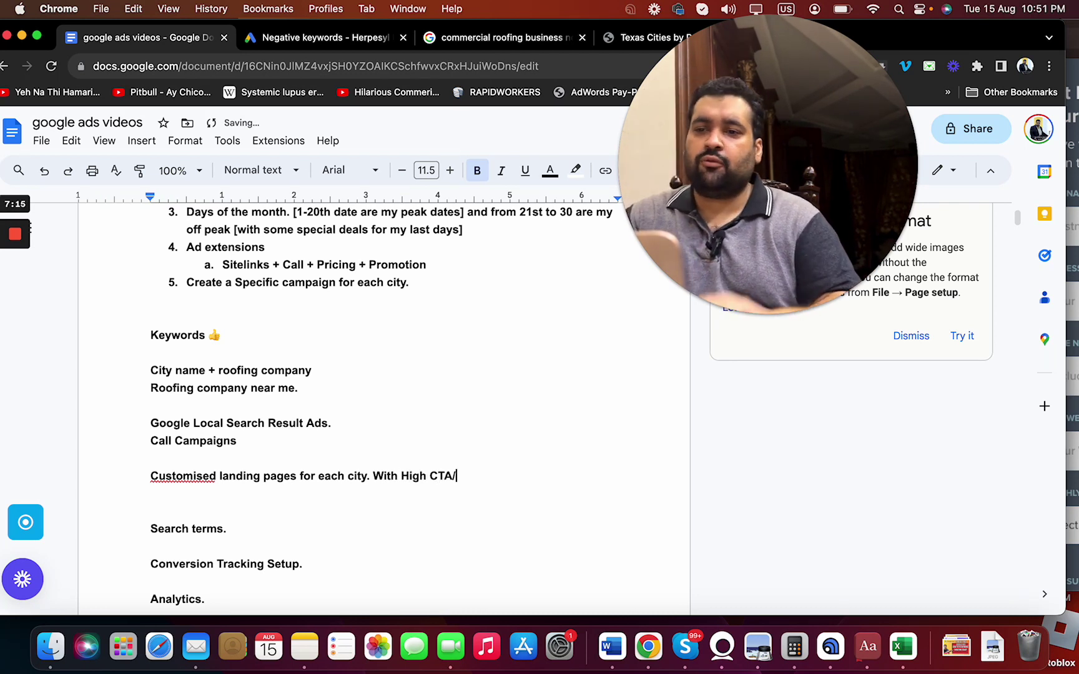
{"action": "type", "text": "/"}
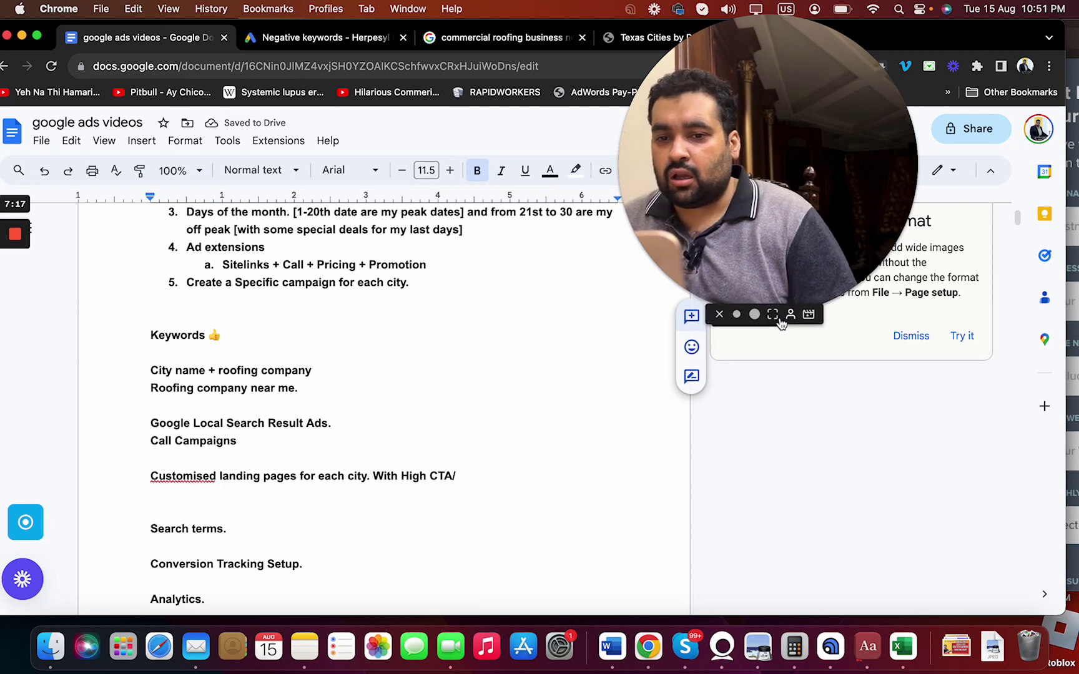
{"action": "left_click", "coordinate": [777, 317]}
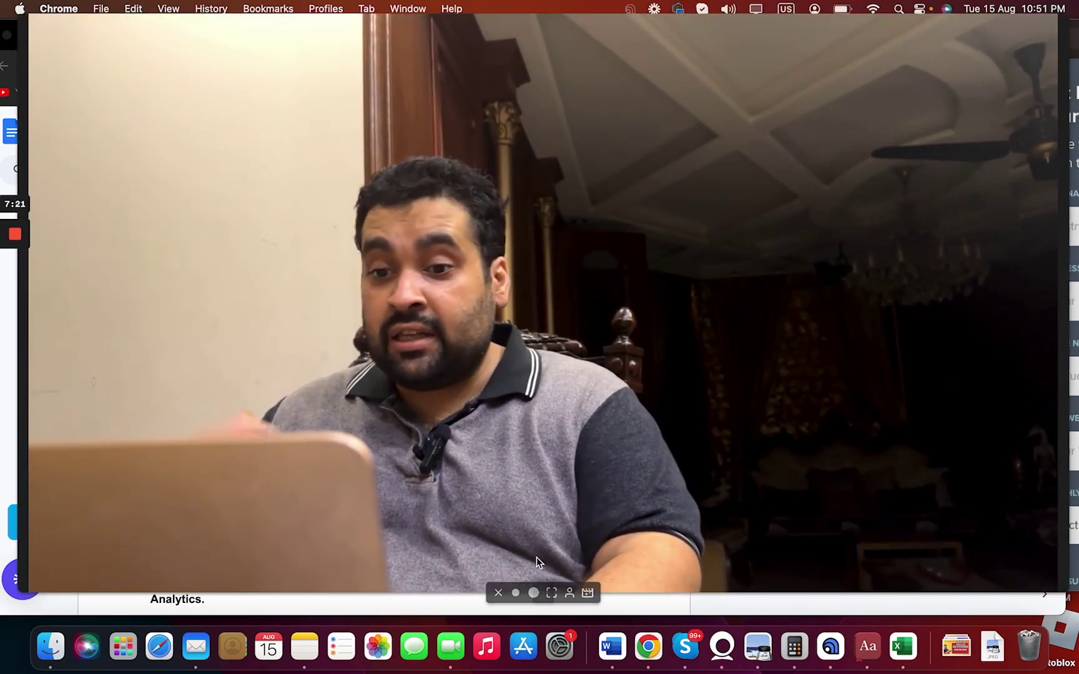
{"action": "left_click", "coordinate": [534, 594]}
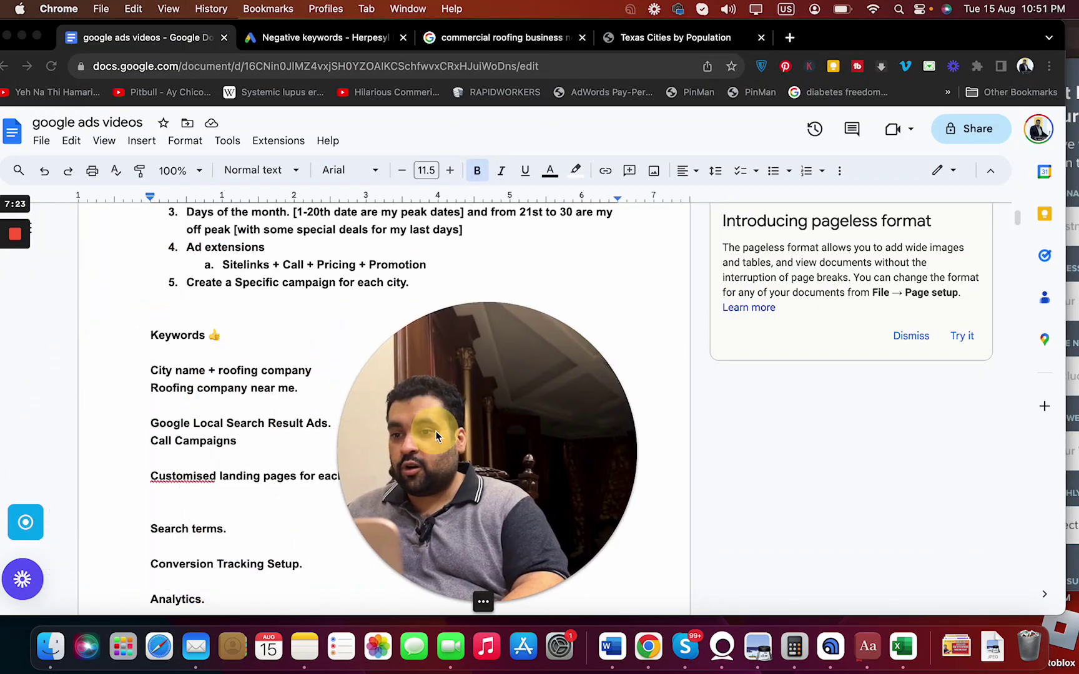
{"action": "left_click", "coordinate": [230, 392]}
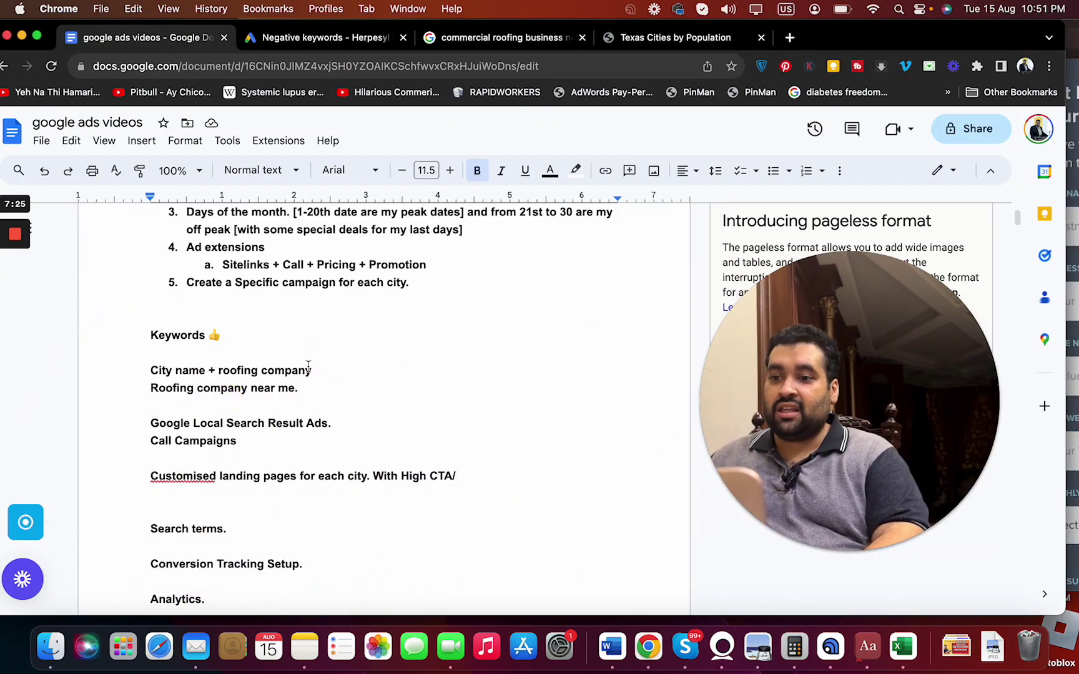
{"action": "double_click", "coordinate": [305, 390]}
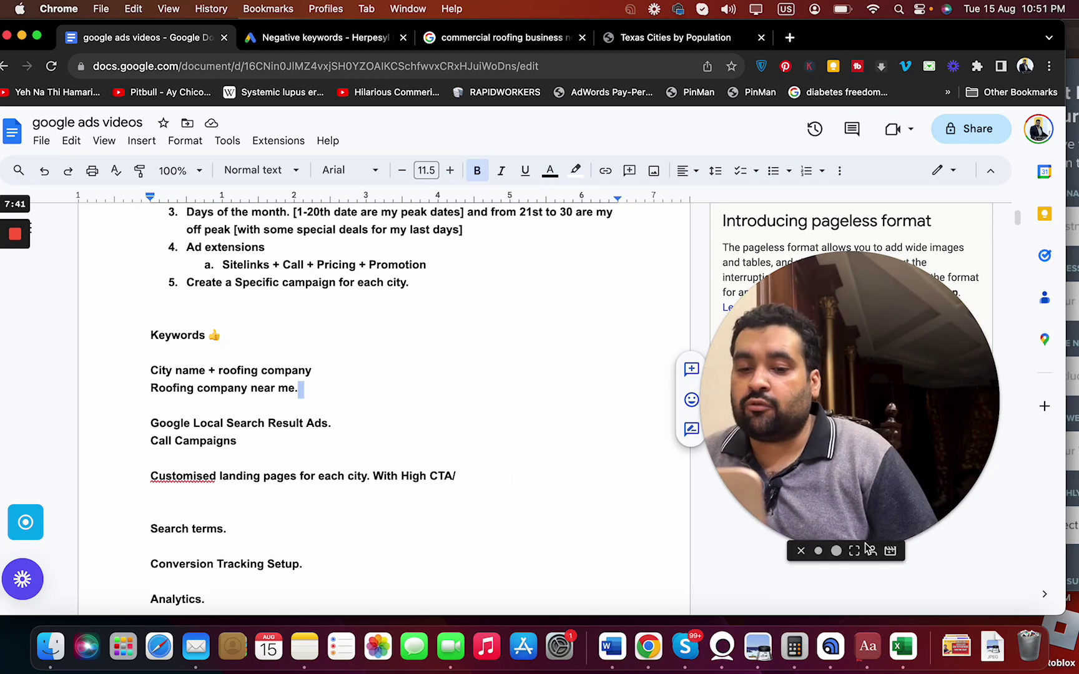
{"action": "left_click", "coordinate": [854, 551]}
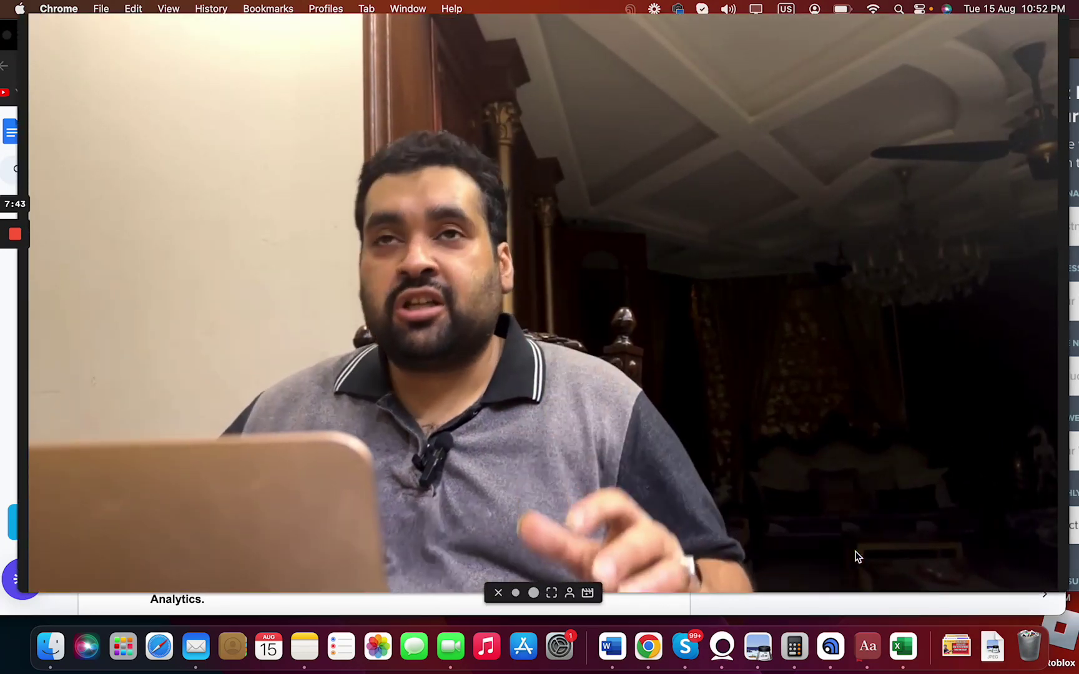